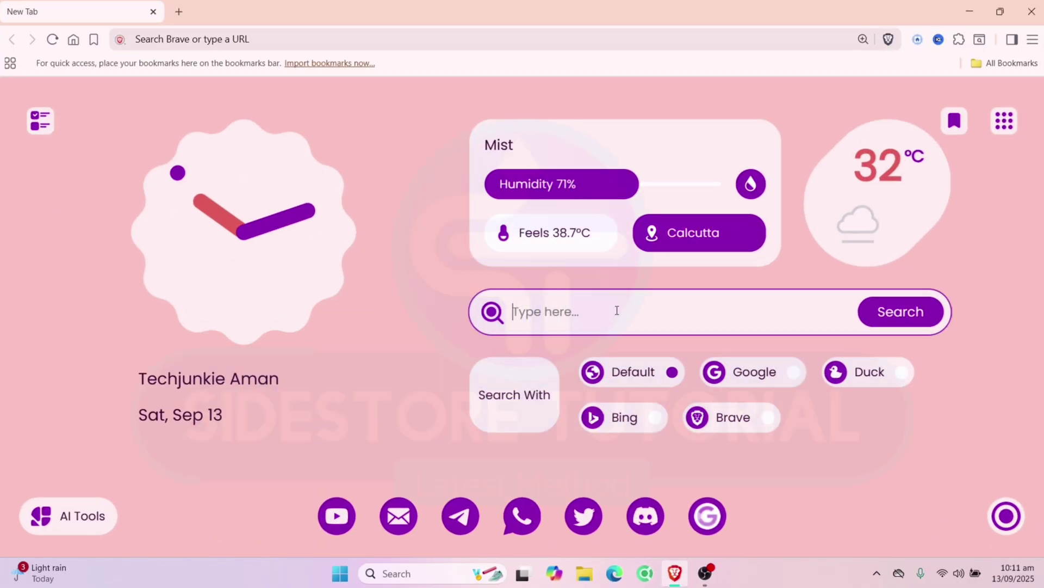
- Search for sidestore.io in Brave and open the SideStore site's Get Started section
left_click(616, 310)
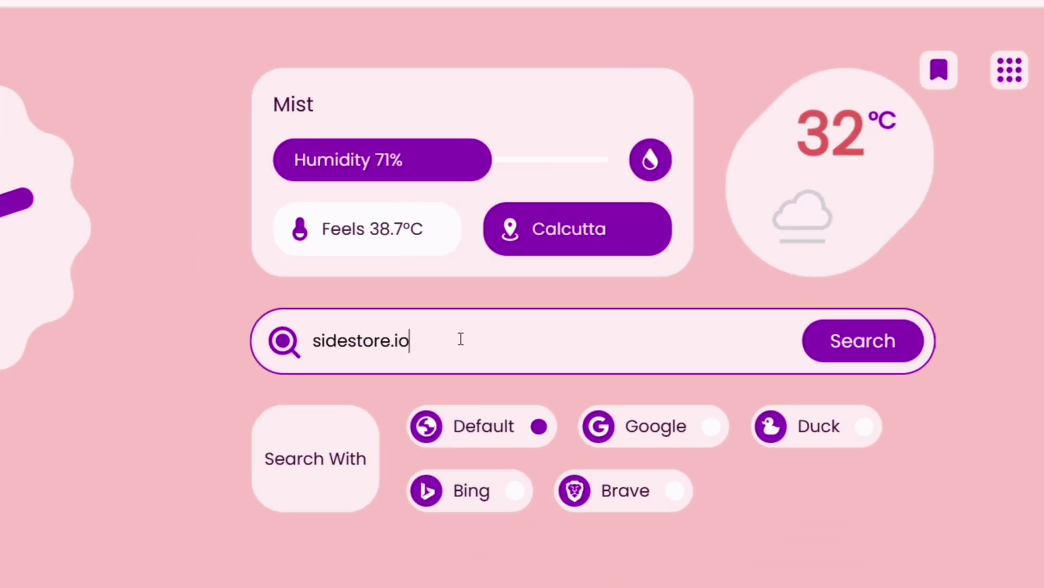
key("Return")
left_click(184, 205)
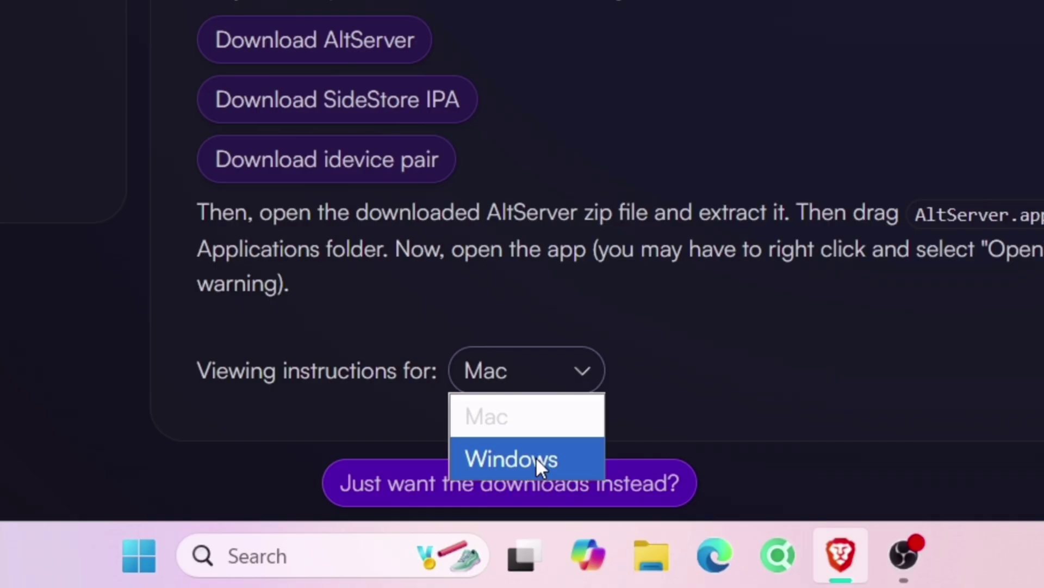
- Switch the instructions to Windows, download the altinstaller zip, check downloads, and show the desktop
left_click(517, 520)
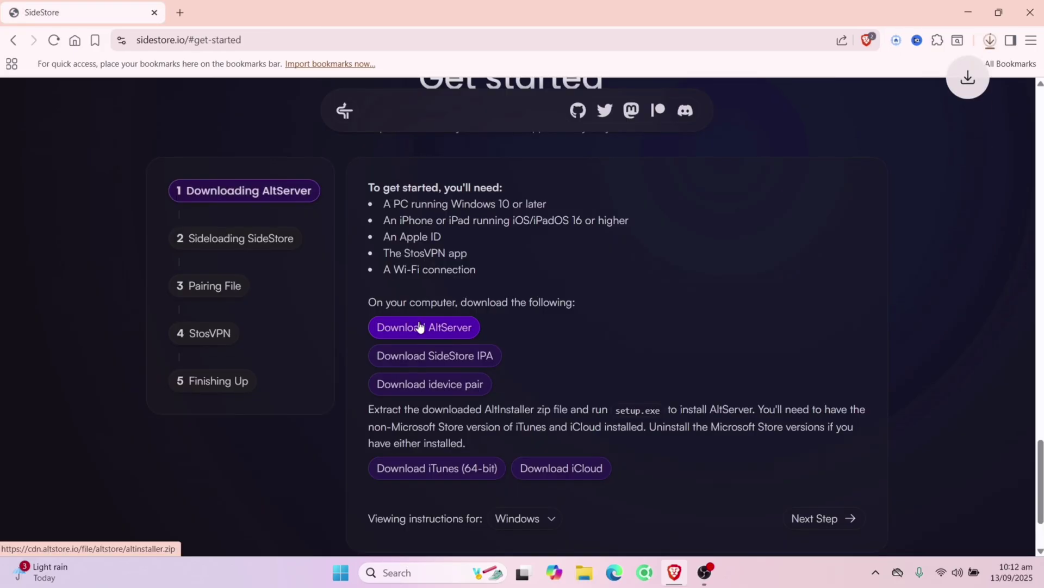
left_click(442, 354)
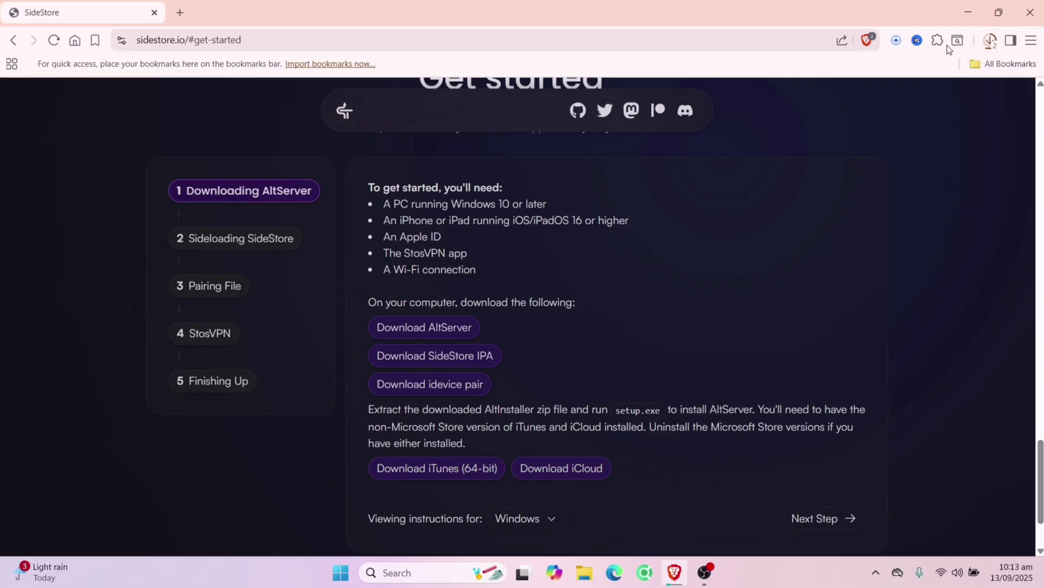
left_click(990, 41)
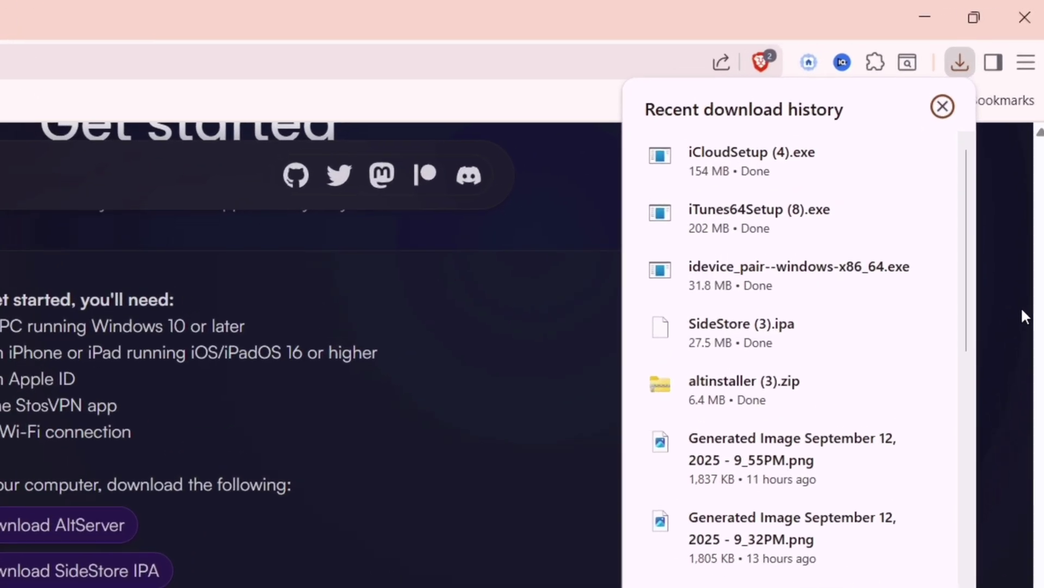
left_click(1021, 307)
key("super+d")
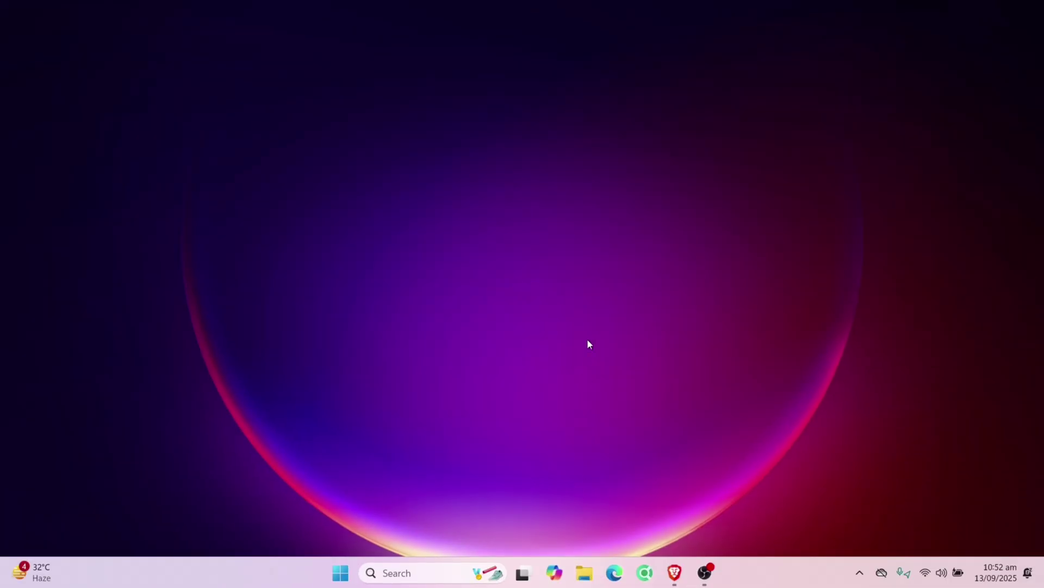
- Extract altinstaller (3).zip in Downloads into a new altinstaller (3) folder
key("super+e")
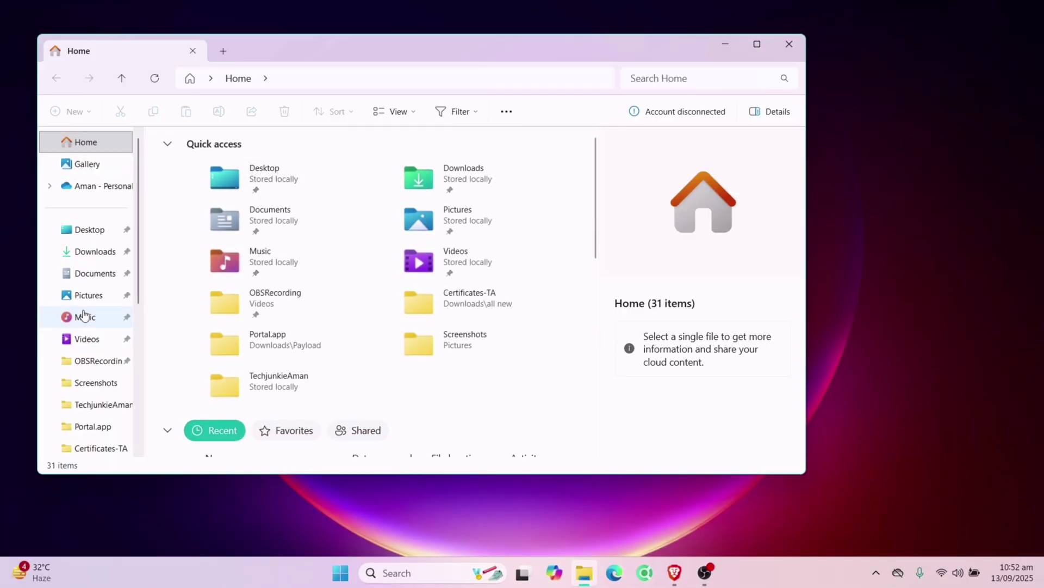
left_click(87, 254)
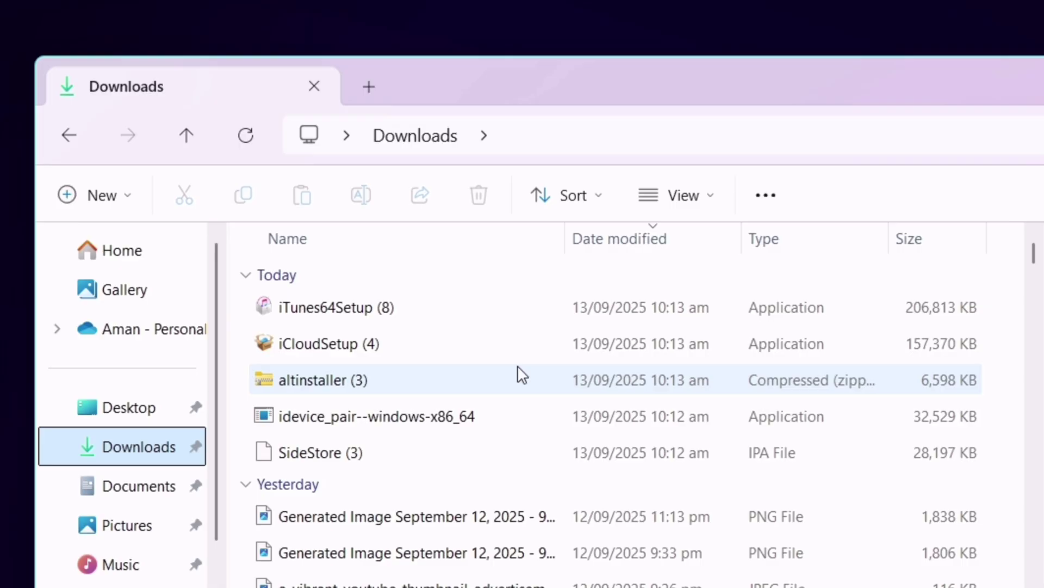
left_click(208, 218)
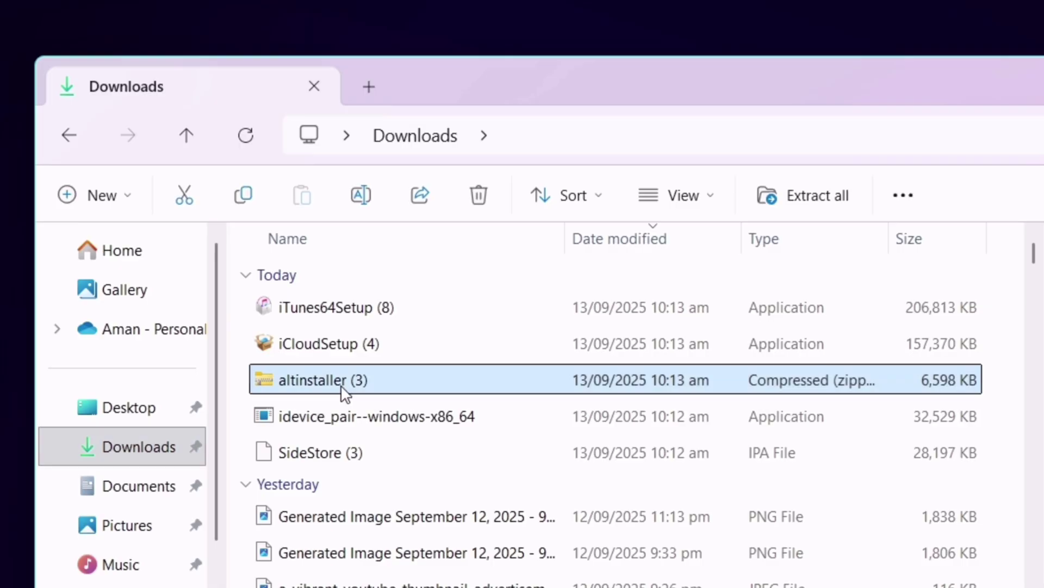
left_click(779, 197)
key("Return")
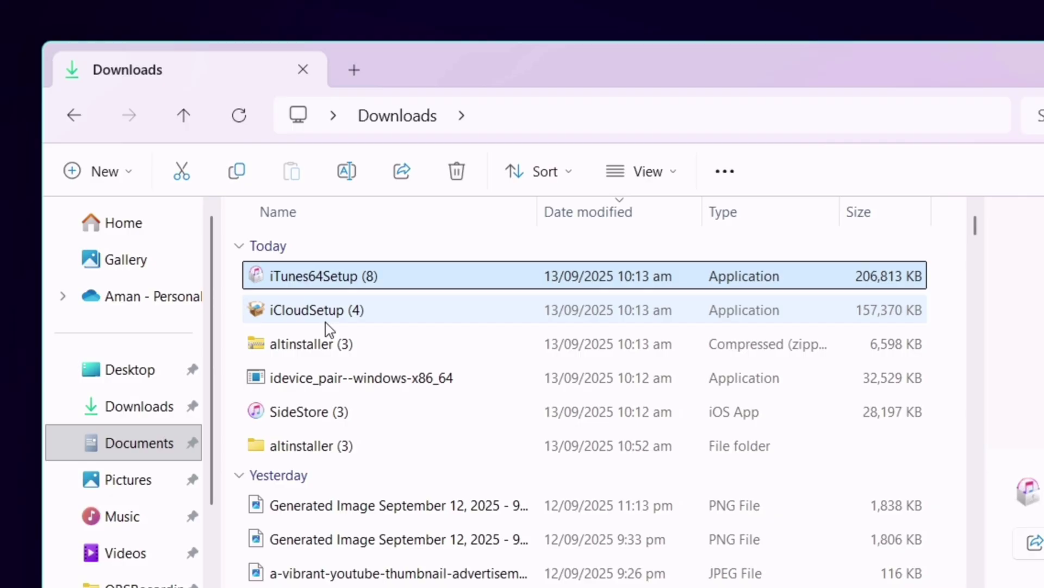
- Install iCloud for Windows from iCloudSetup (4) and close its sign-in window without signing in
left_click(208, 199)
double_click(332, 325)
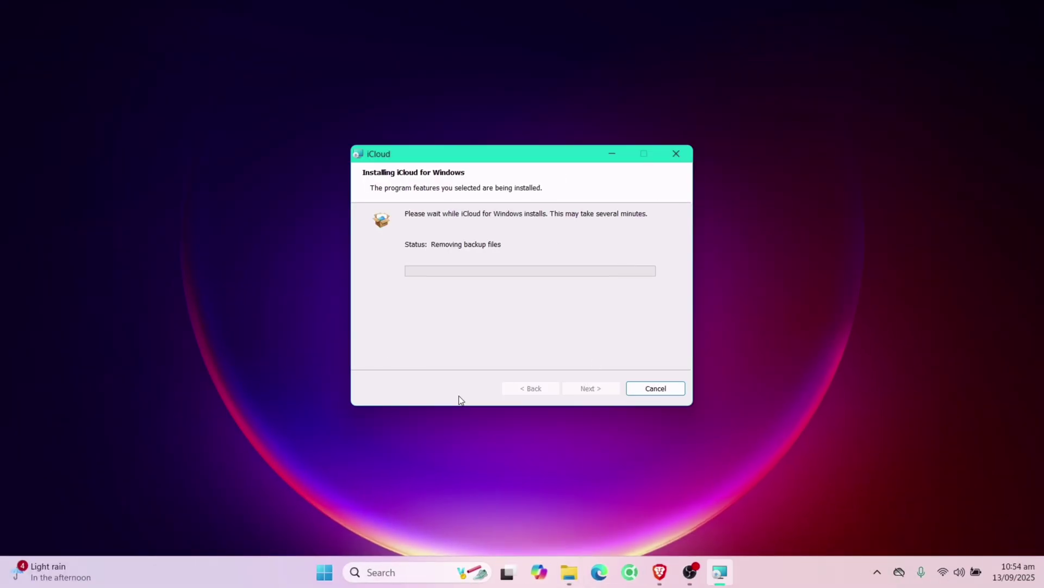
left_click(614, 388)
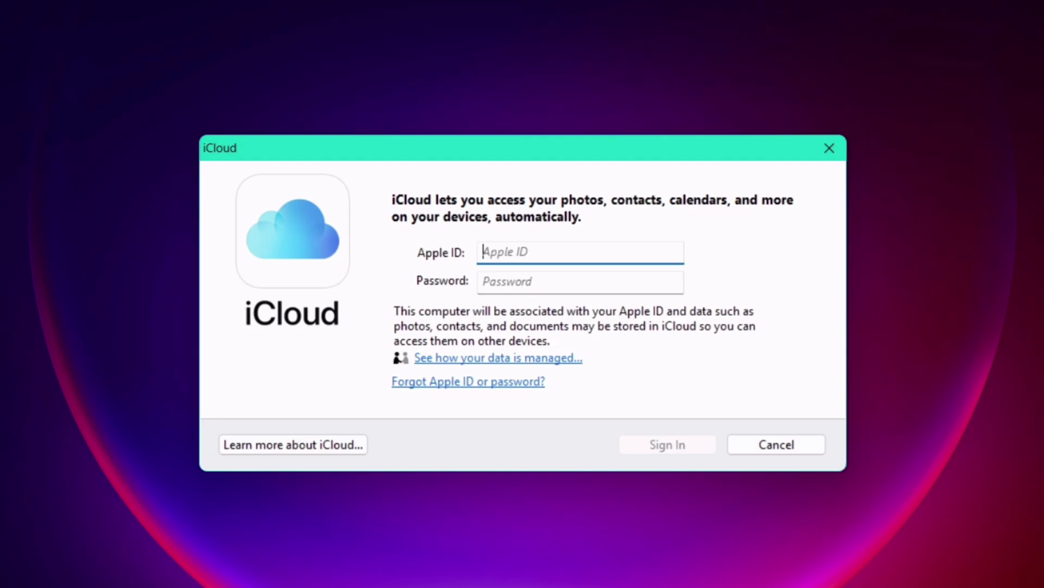
left_click(26, 243)
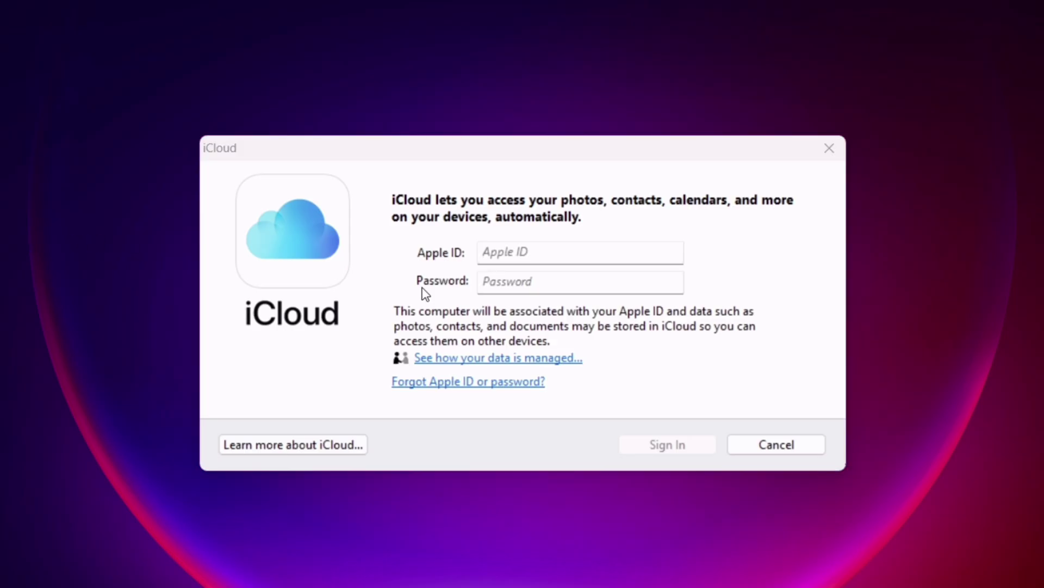
left_click(828, 148)
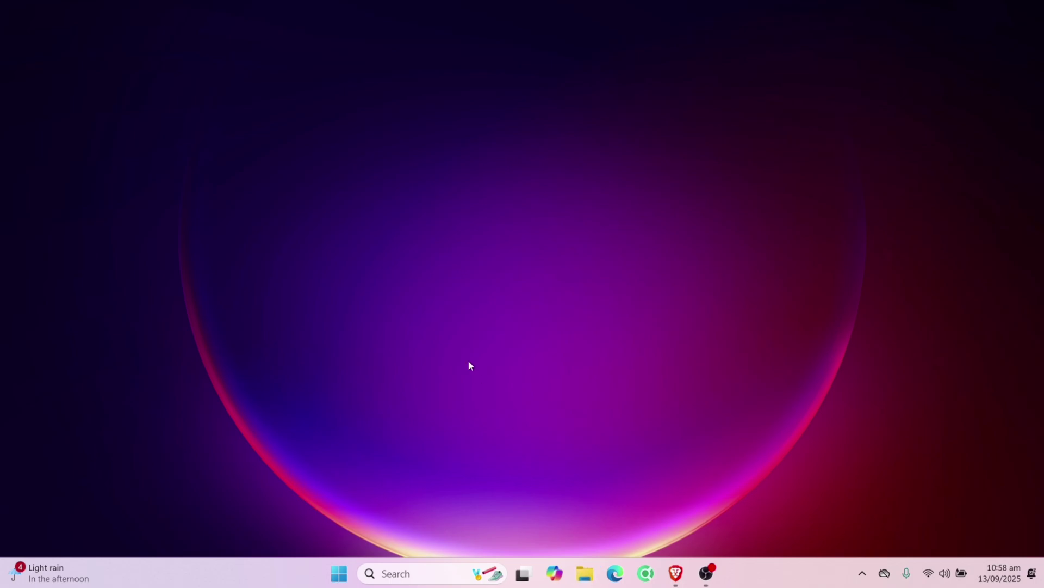
- Run AltInstaller from Downloads\altinstaller (3) and complete the wizard with the default install folder
key("super+e")
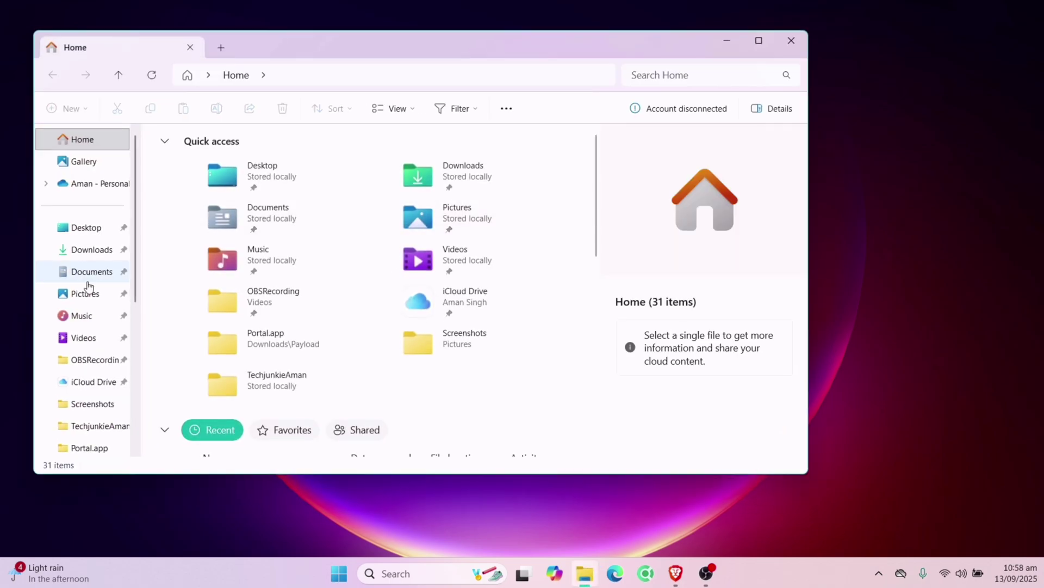
left_click(91, 253)
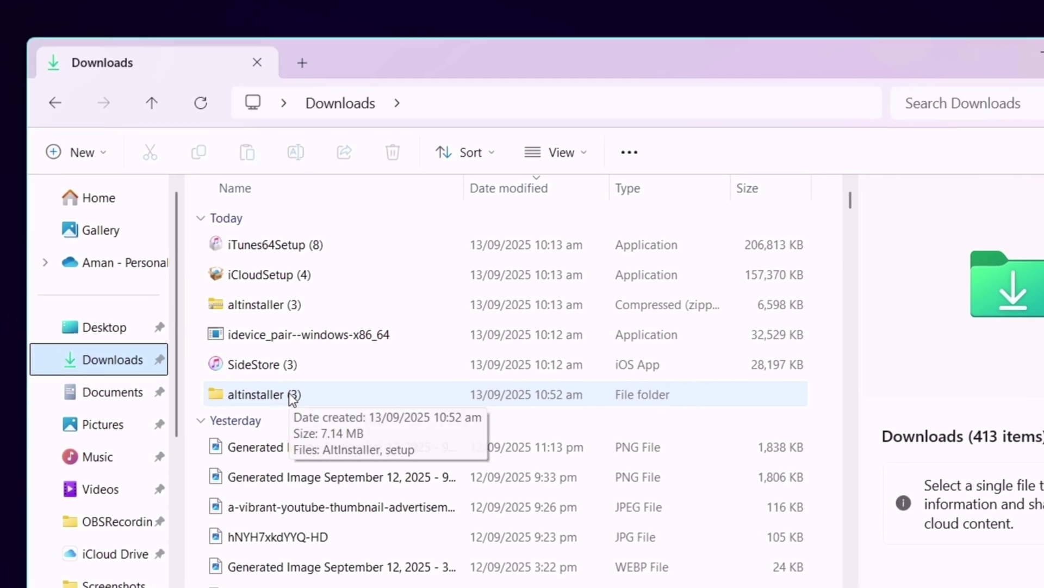
double_click(292, 396)
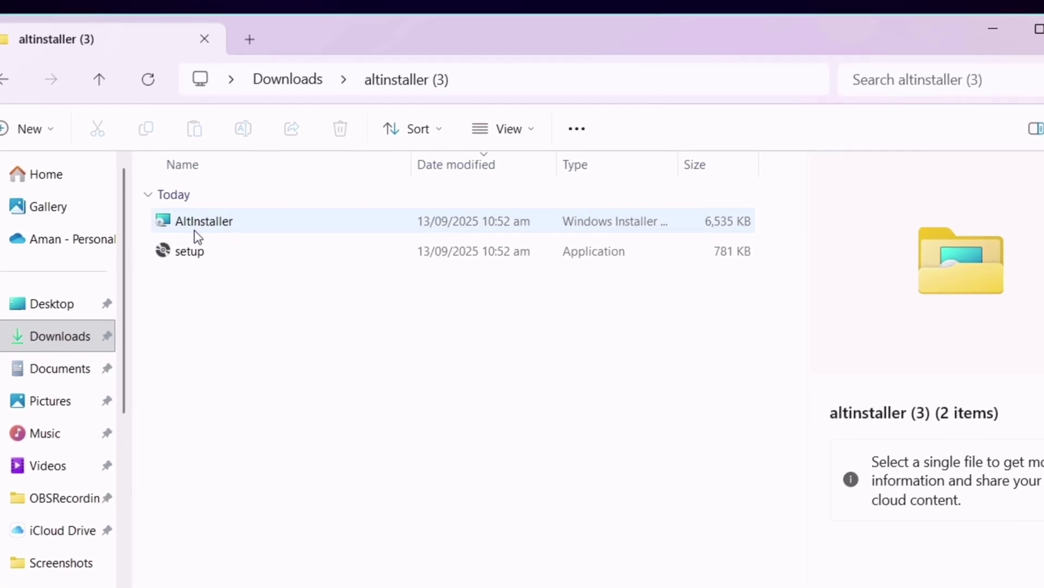
double_click(177, 217)
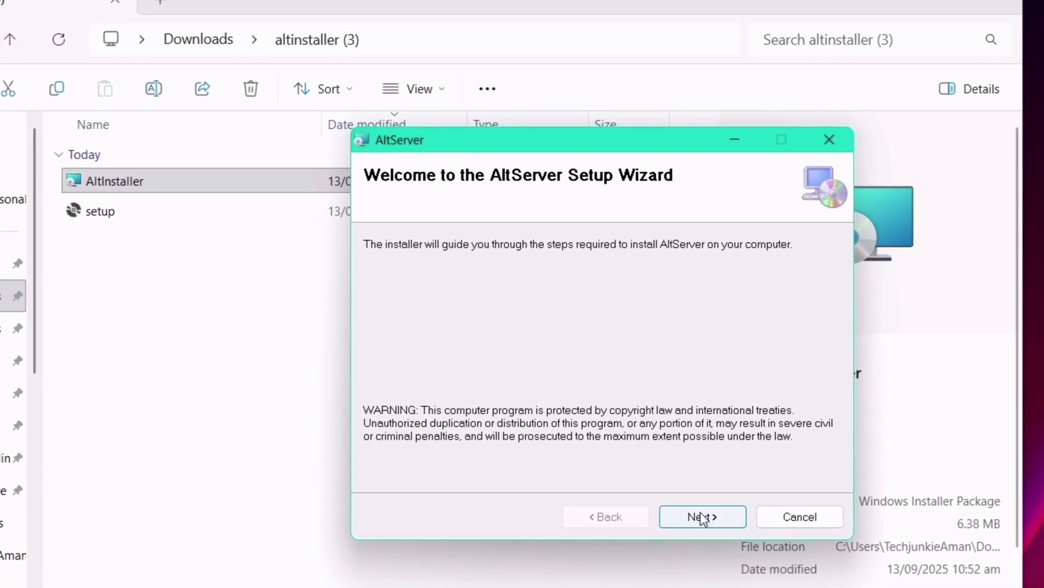
left_click(703, 517)
left_click(701, 516)
left_click(703, 518)
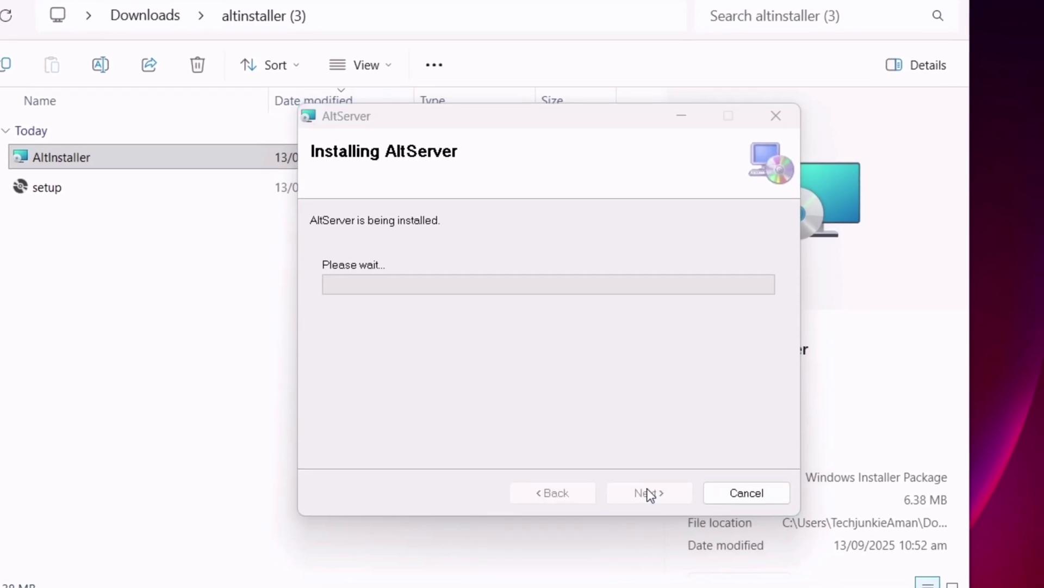
left_click(631, 484)
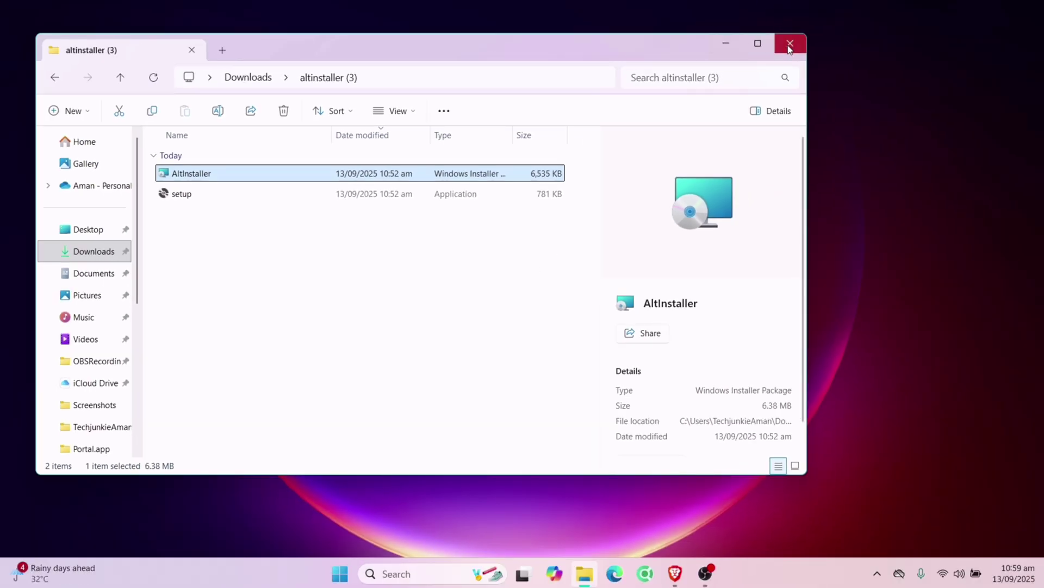
- Close Explorer and launch AltServer by searching 'alt' in Windows Search
left_click(790, 48)
left_click(409, 573)
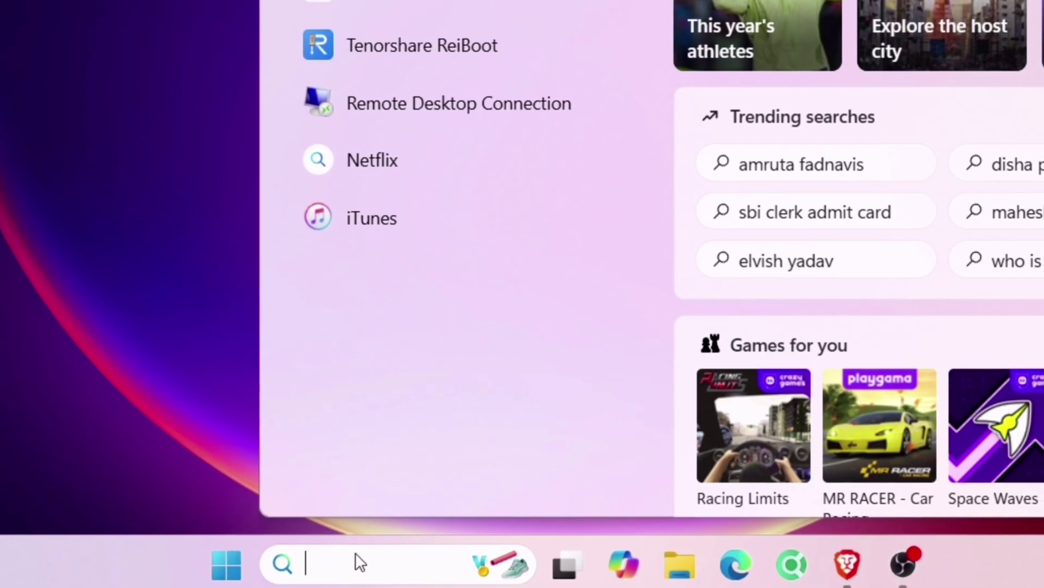
type("alt")
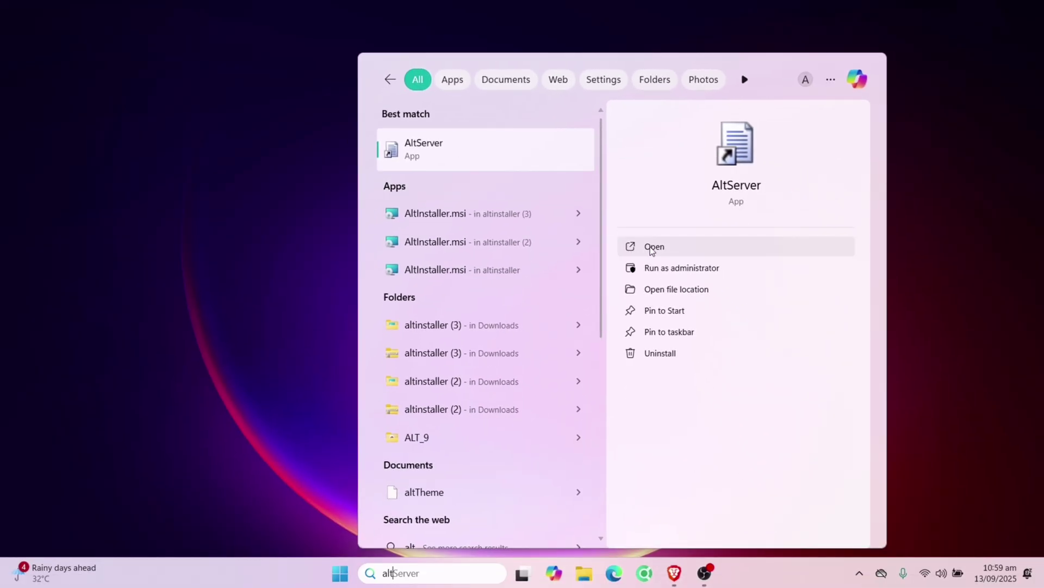
left_click(650, 246)
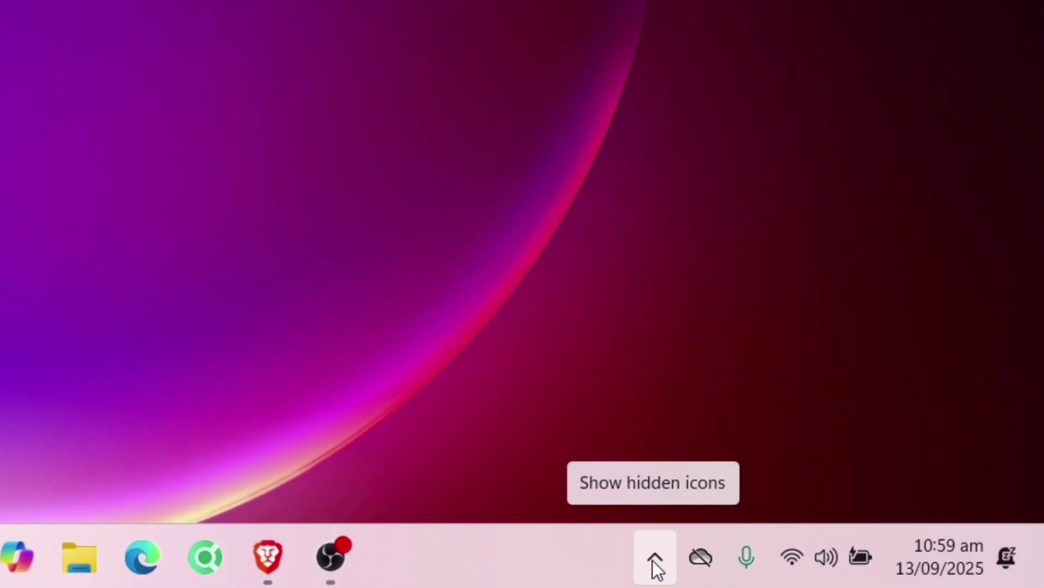
- From AltServer's hidden tray menu, sideload the SideStore (3) IPA from Downloads onto the iPhone
left_click(654, 560)
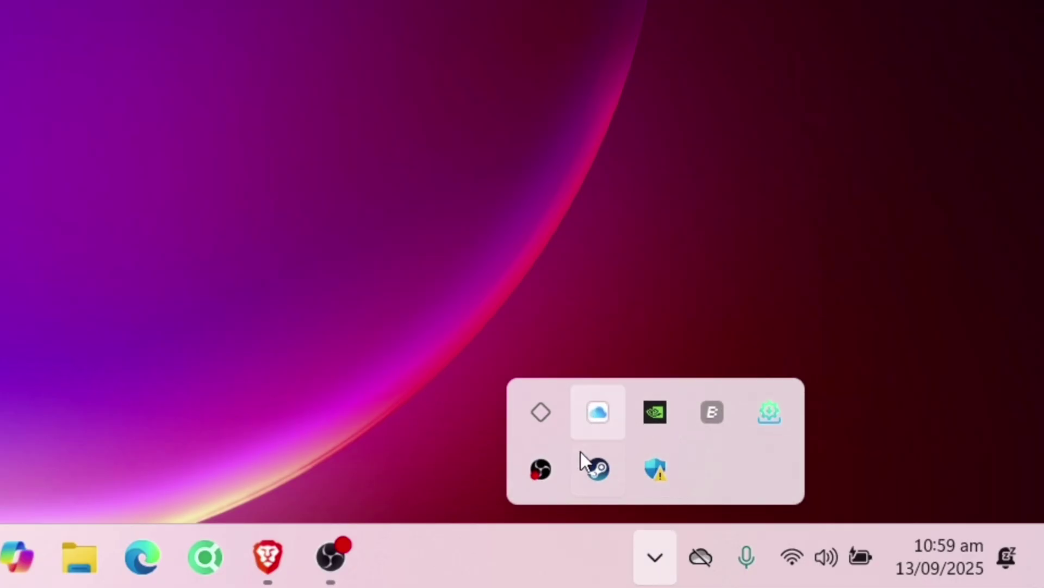
right_click(545, 423)
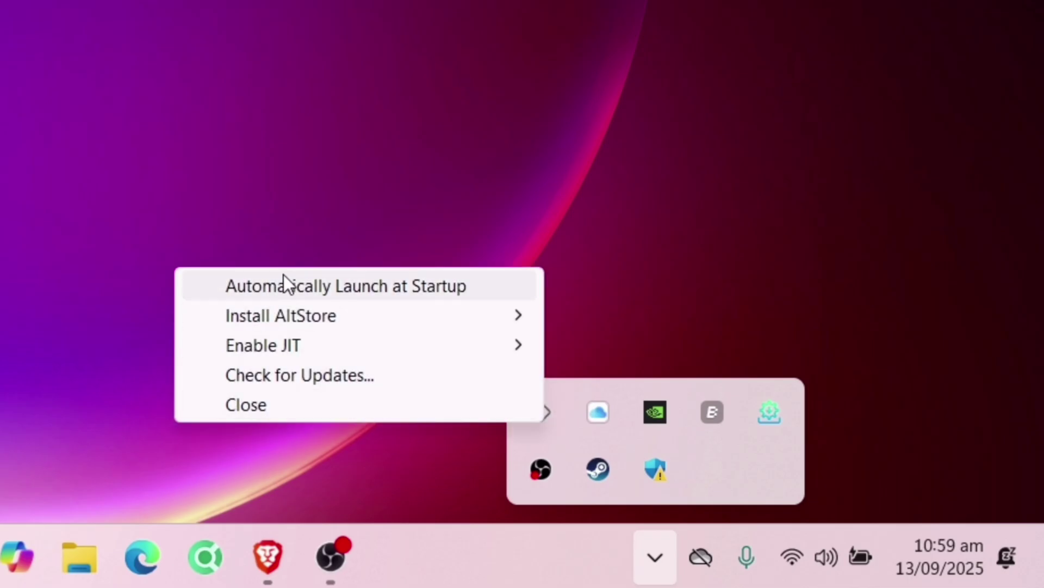
key("shift")
left_click(569, 417, "shift")
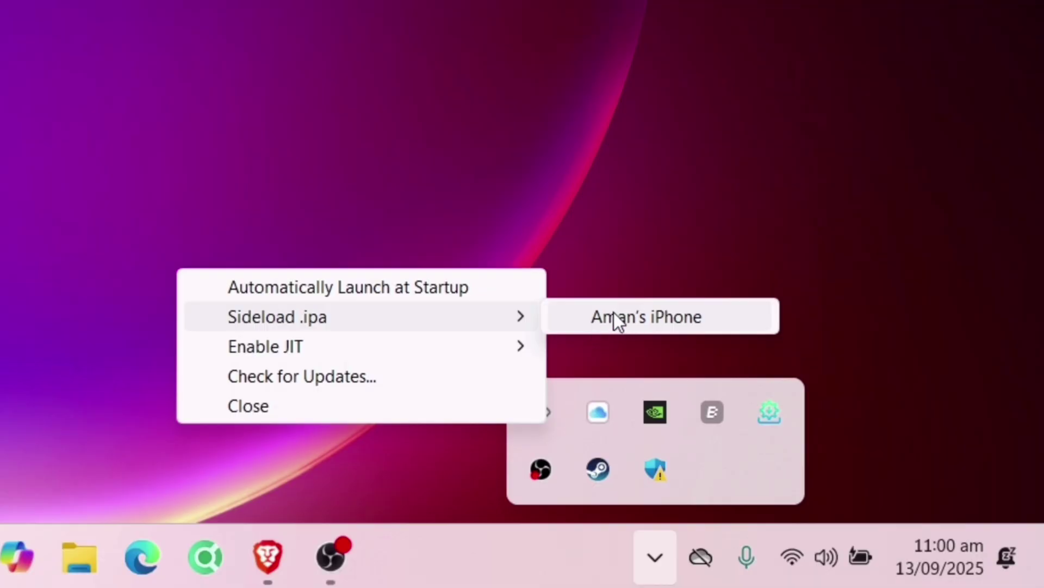
left_click(683, 315)
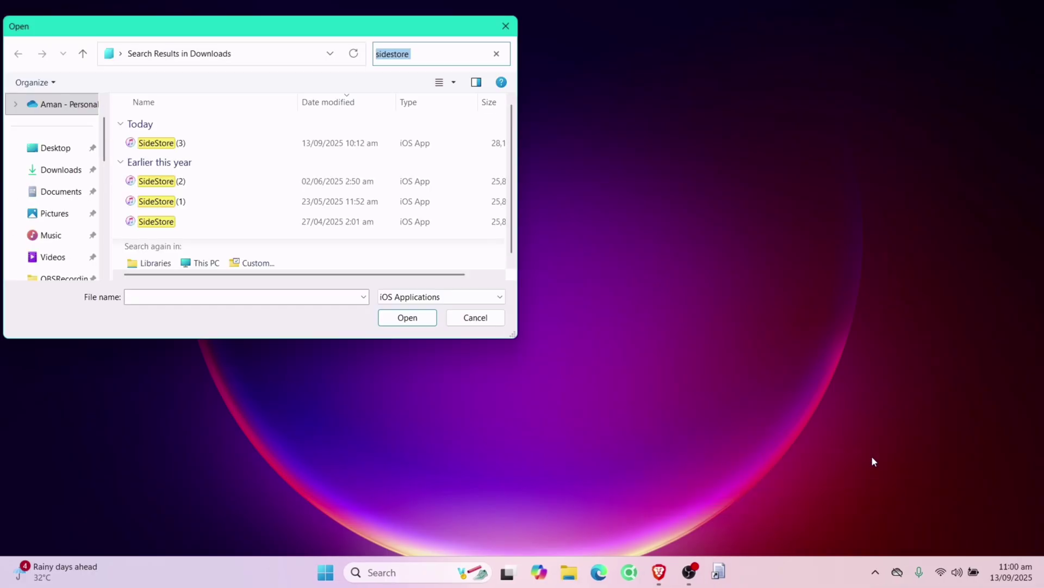
left_click(154, 143)
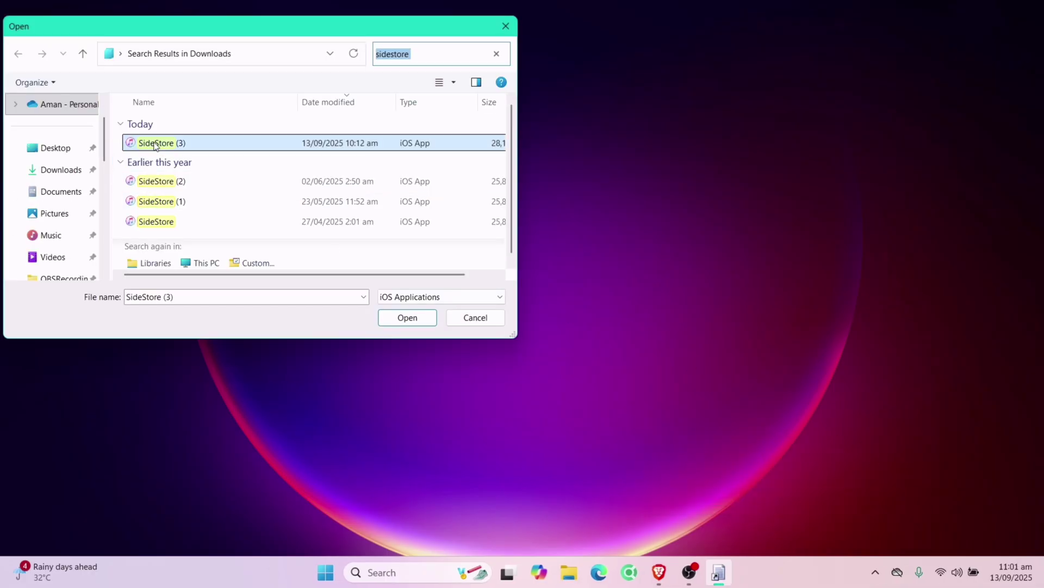
left_click(429, 322)
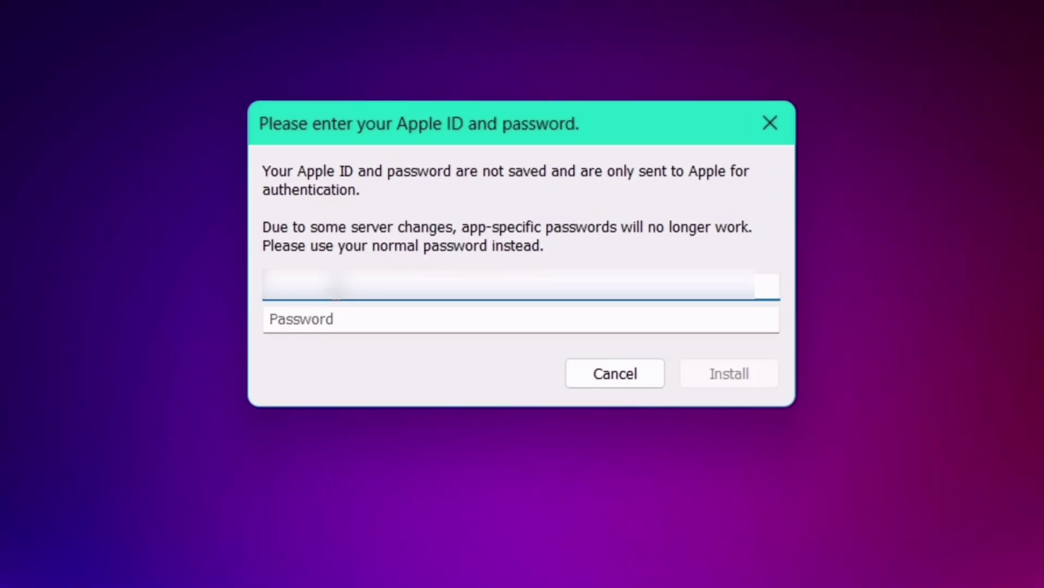
- Enter the Apple ID password and press Install to put SideStore on the iPhone
left_click(521, 319)
type("•")
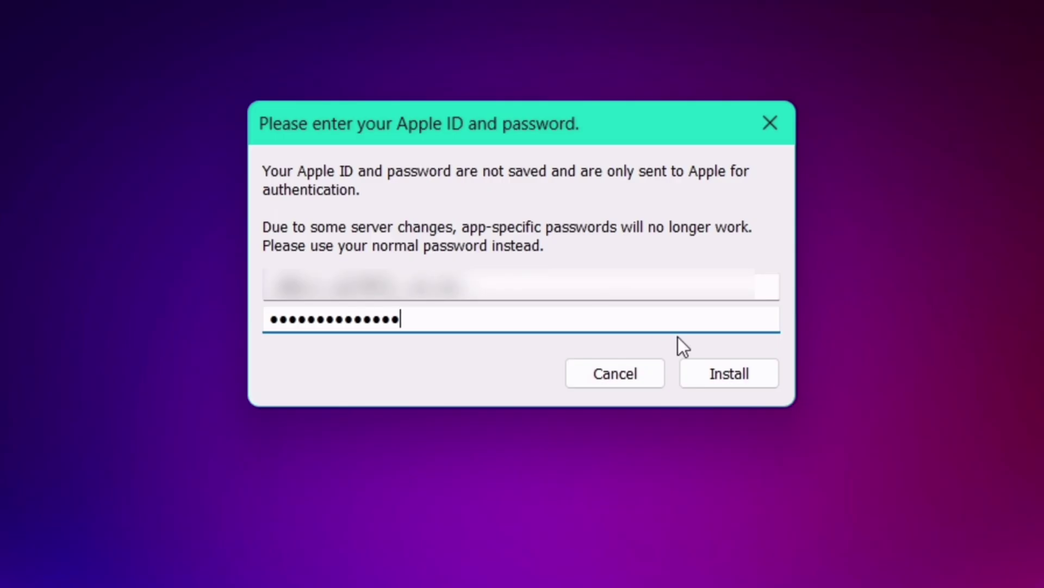
left_click(720, 371)
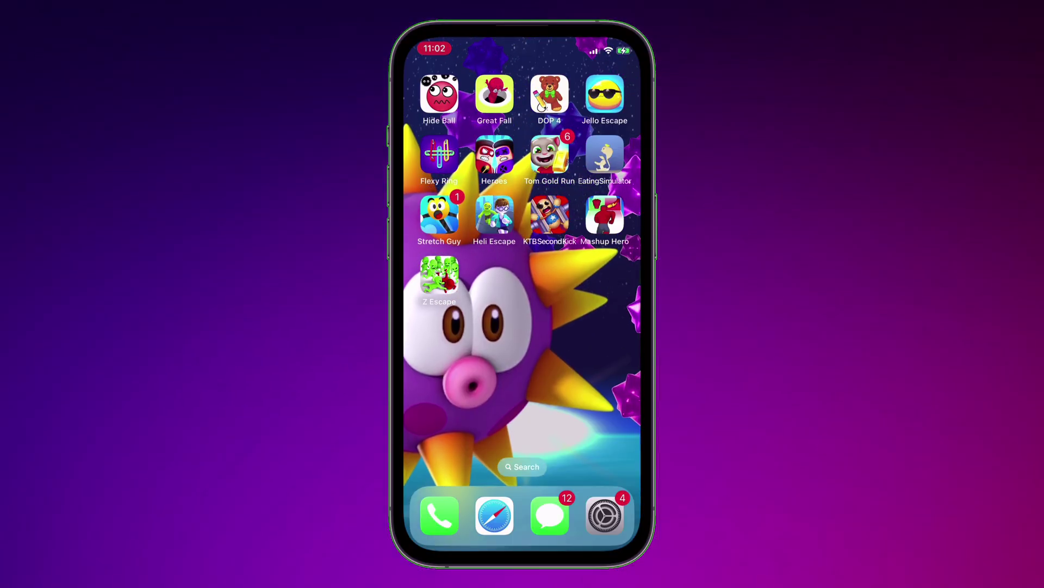
- Swipe to the home screen page showing the new SideStore icon
left_click_drag(599, 326, 435, 327)
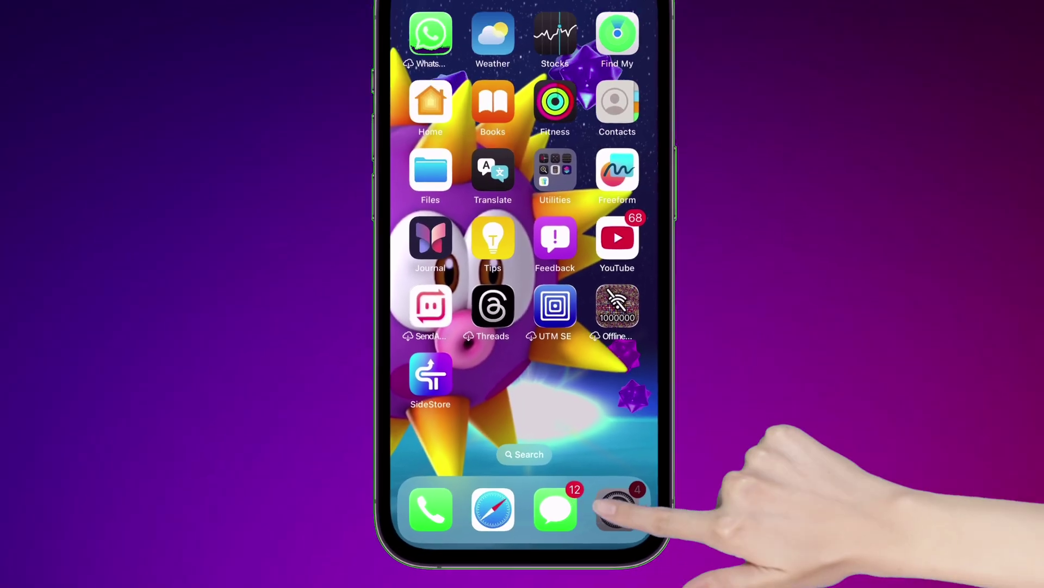
- Go to Settings > General > VPN & Device Management on the iPhone
left_click(676, 466)
scroll(522, 380, "down", 5)
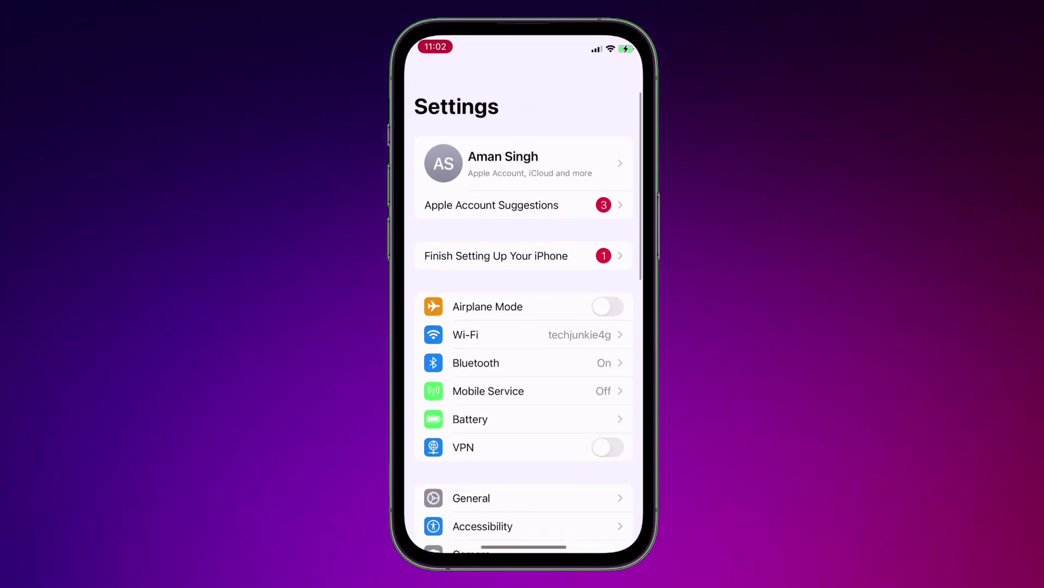
left_click(472, 215)
scroll(522, 326, "down", 10)
left_click(549, 461)
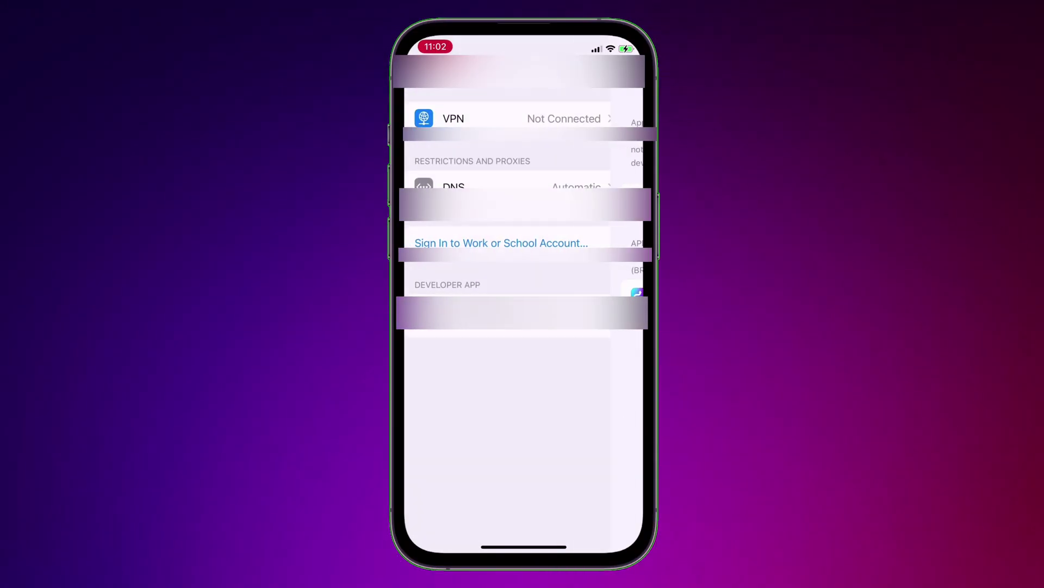
- Leave DNS on Automatic and trust the developer certificate that signed SideStore
left_click(544, 186)
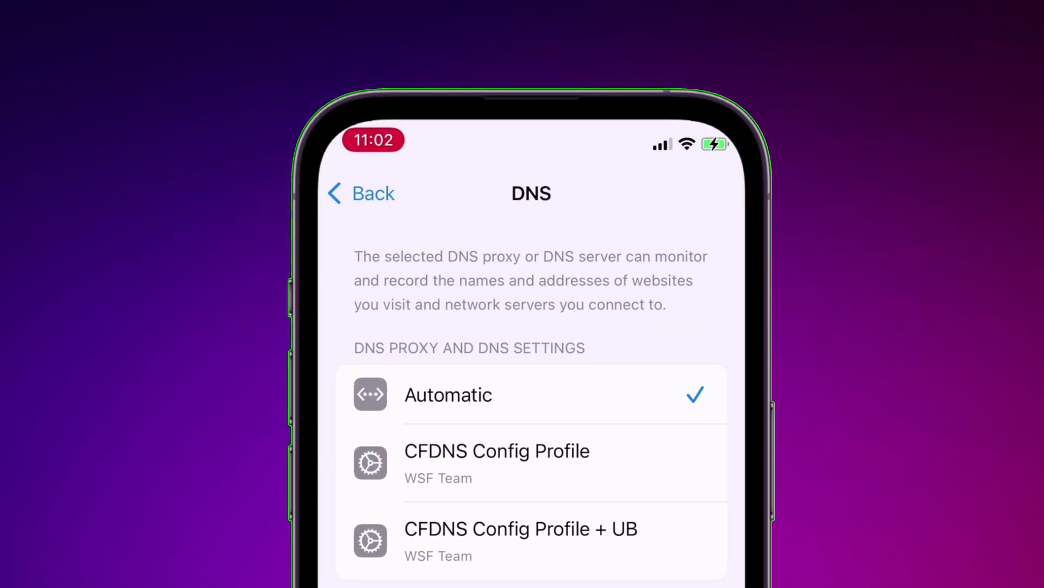
left_click(449, 394)
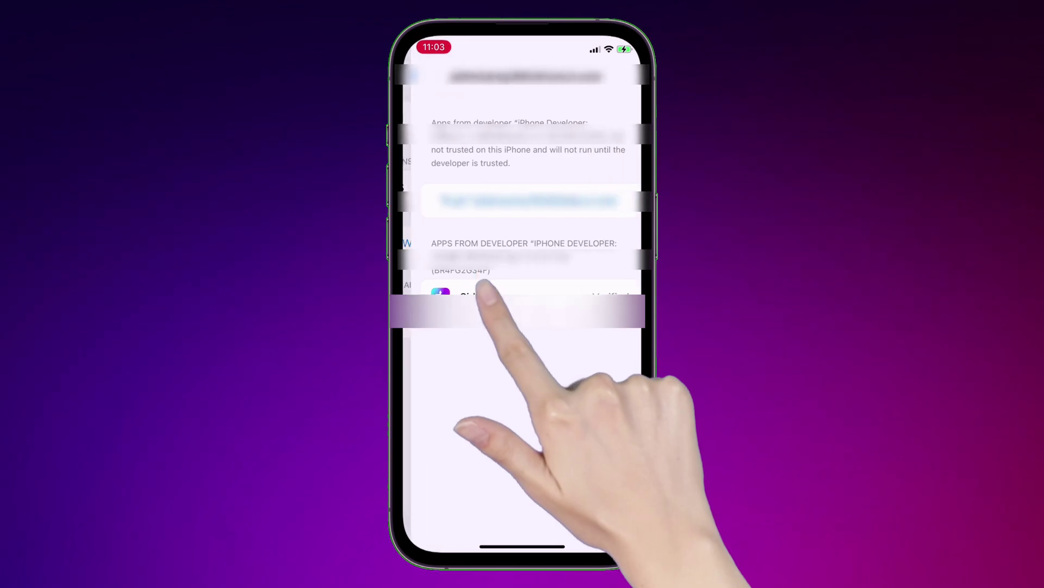
left_click(506, 204)
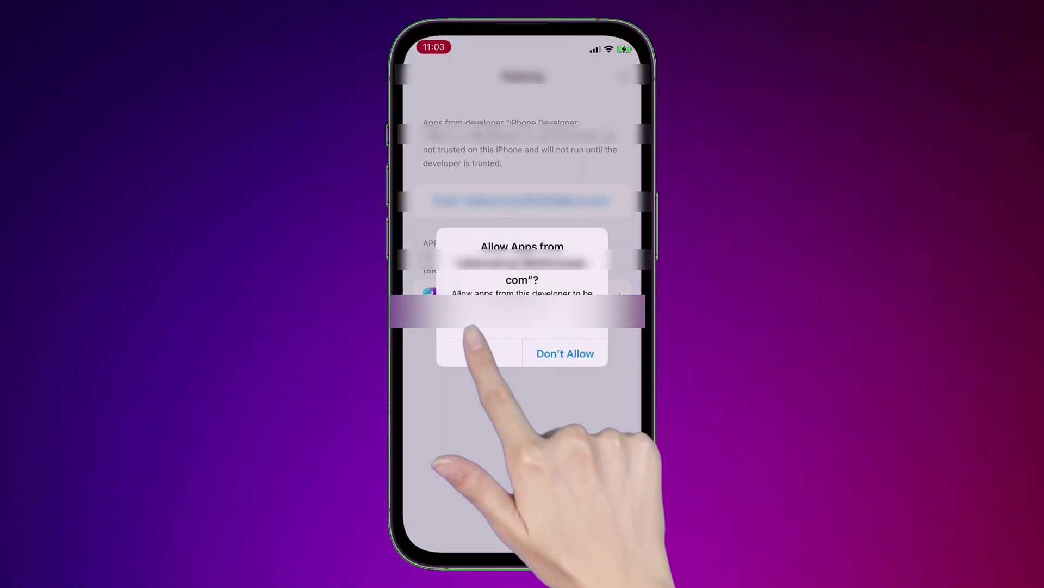
left_click(479, 353)
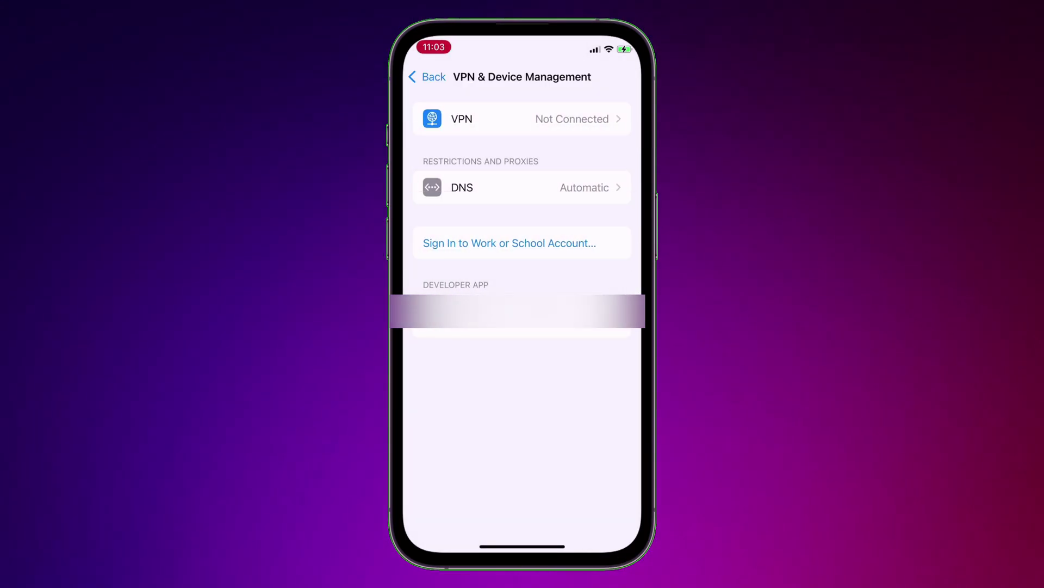
- Launch SideStore and allow its local network access and notifications on first run
left_click_drag(522, 546, 523, 381)
left_click_drag(478, 544, 489, 381)
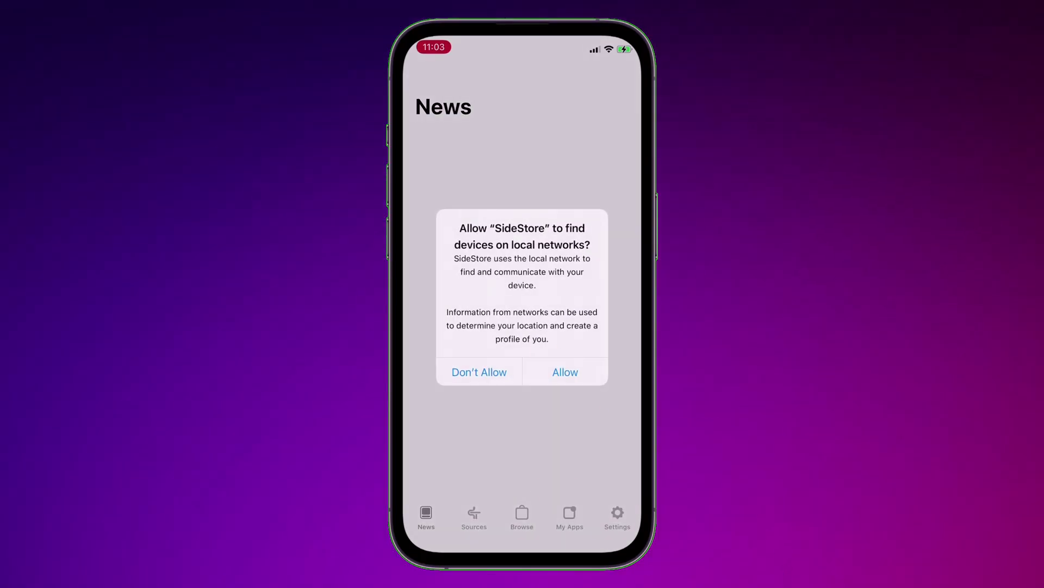
left_click(563, 371)
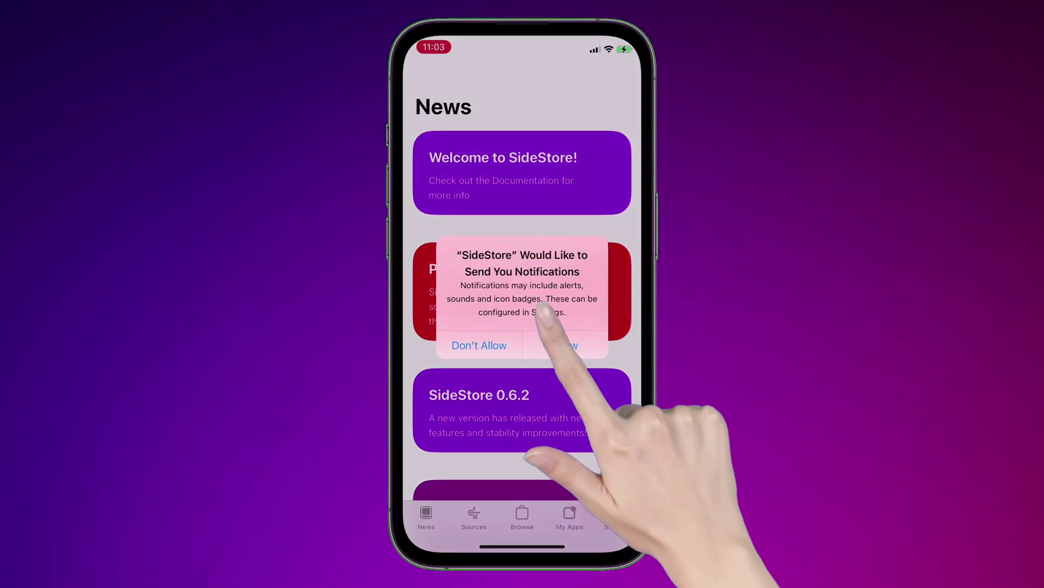
left_click(565, 345)
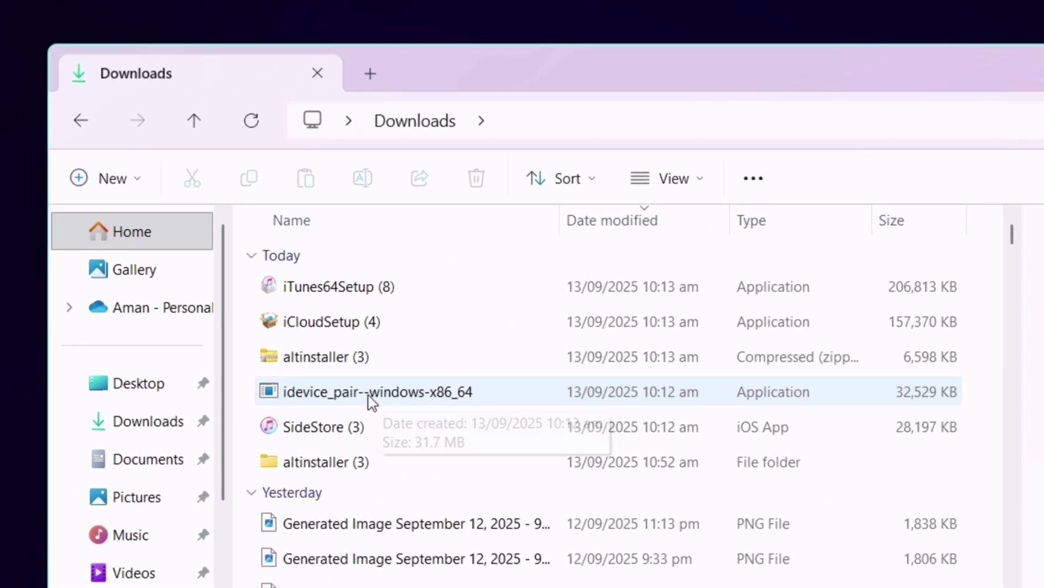
- Run idevice_pair--windows-x86_64 past SmartScreen and the firewall prompt, then maximize its window
double_click(372, 402)
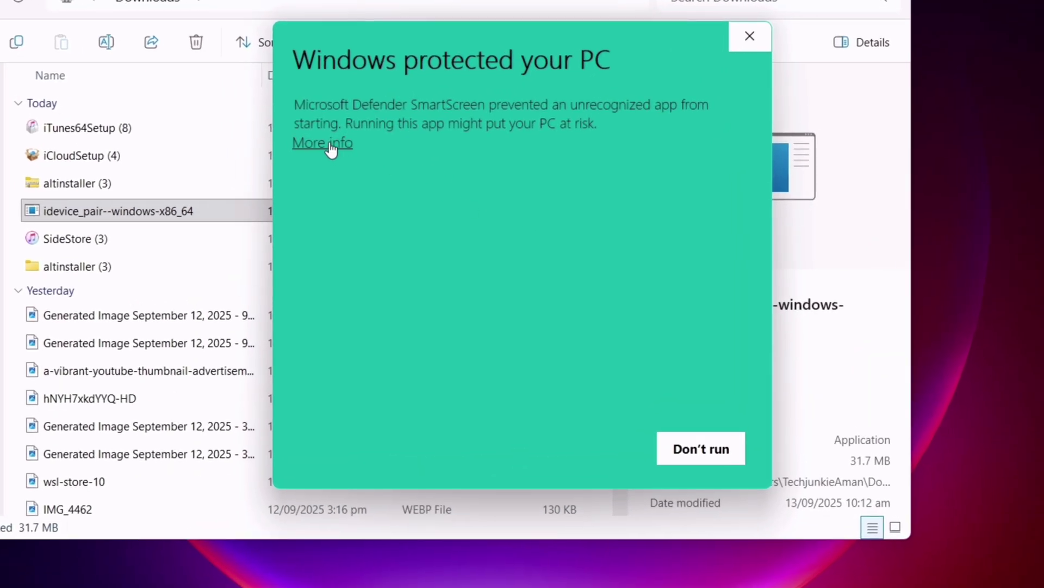
left_click(331, 146)
left_click(603, 451)
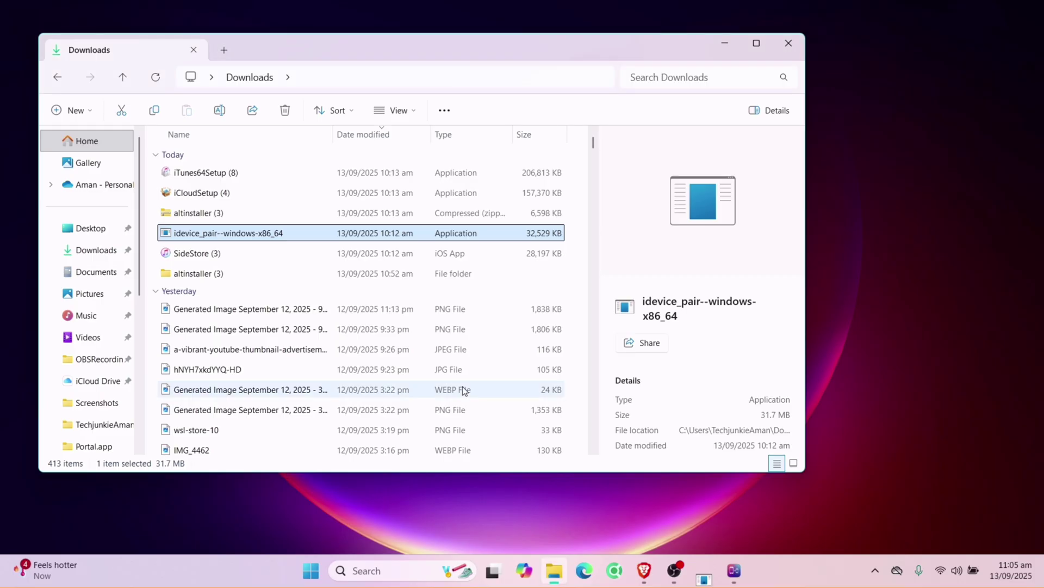
left_click(728, 49)
left_click_drag(303, 51, 526, 3)
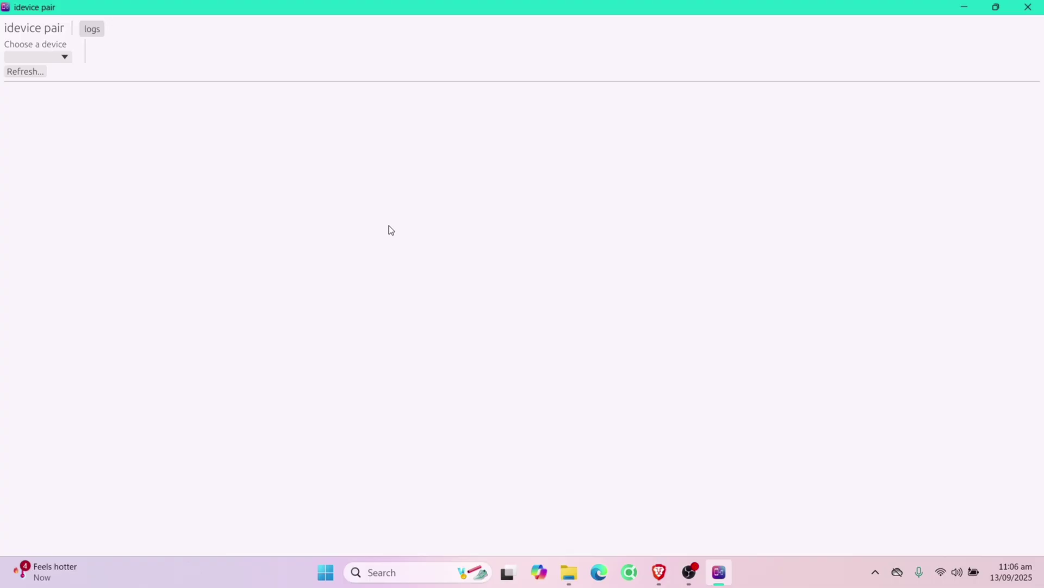
- Select the connected iPhone in idevice pair and generate a new pairing file for it
left_click(60, 57)
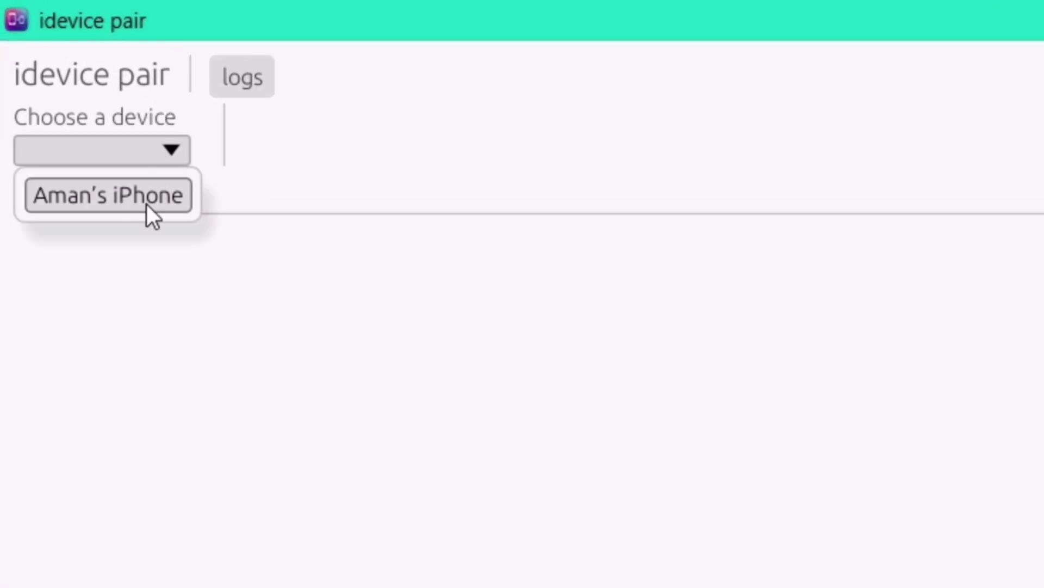
left_click(142, 200)
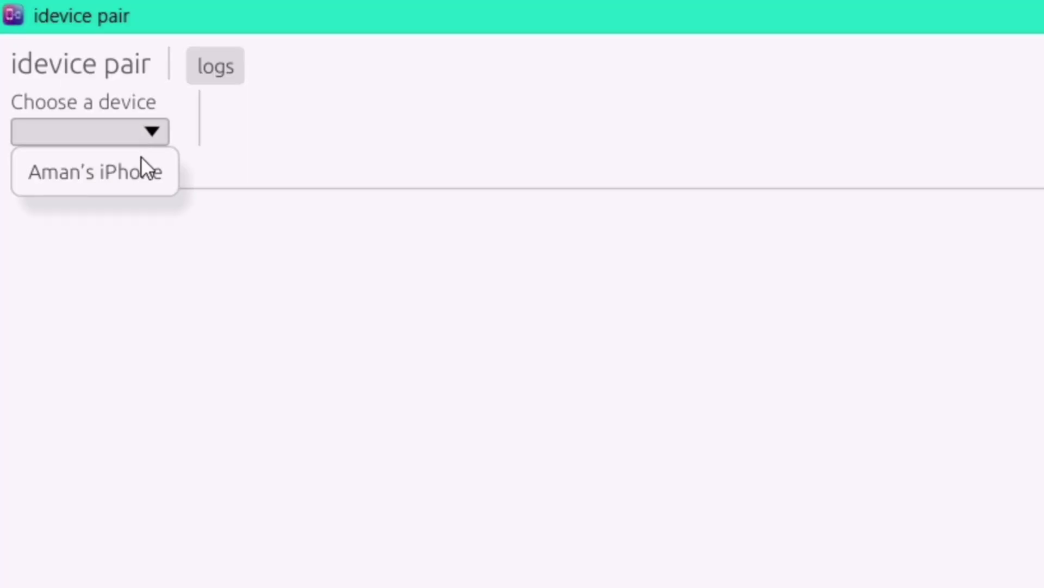
left_click(142, 172)
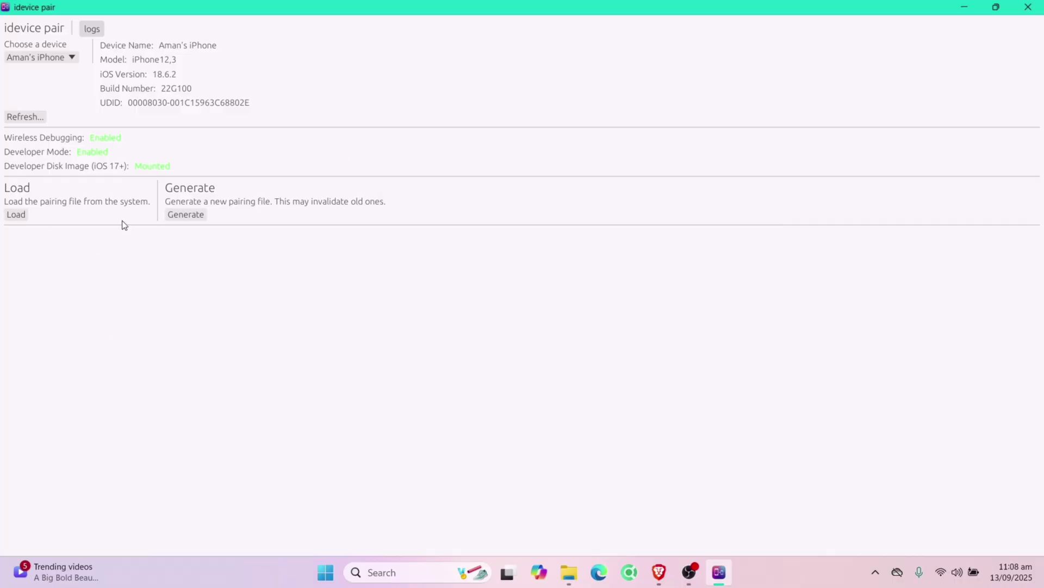
left_click(190, 216)
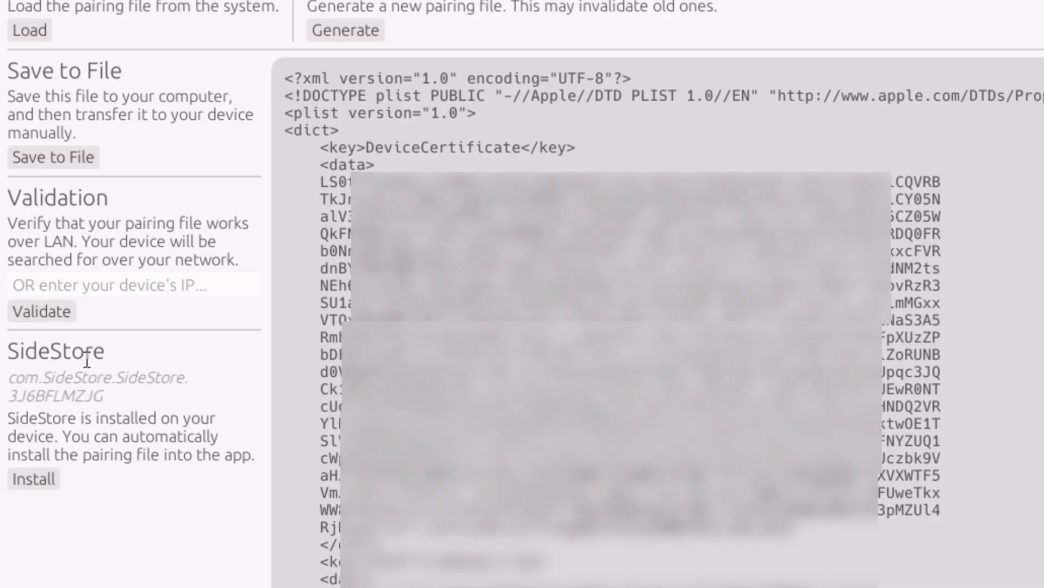
- Install the generated pairing file into SideStore from idevice pair
left_click(36, 477)
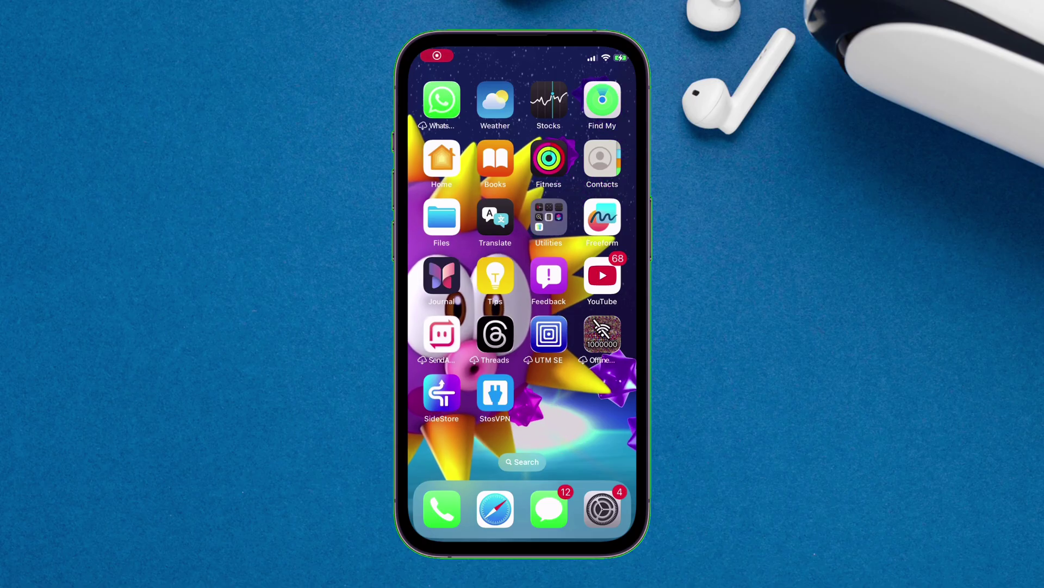
- Sign in to SideStore with the Apple ID, confirm the verification code, and revoke old certificates
left_click(441, 393)
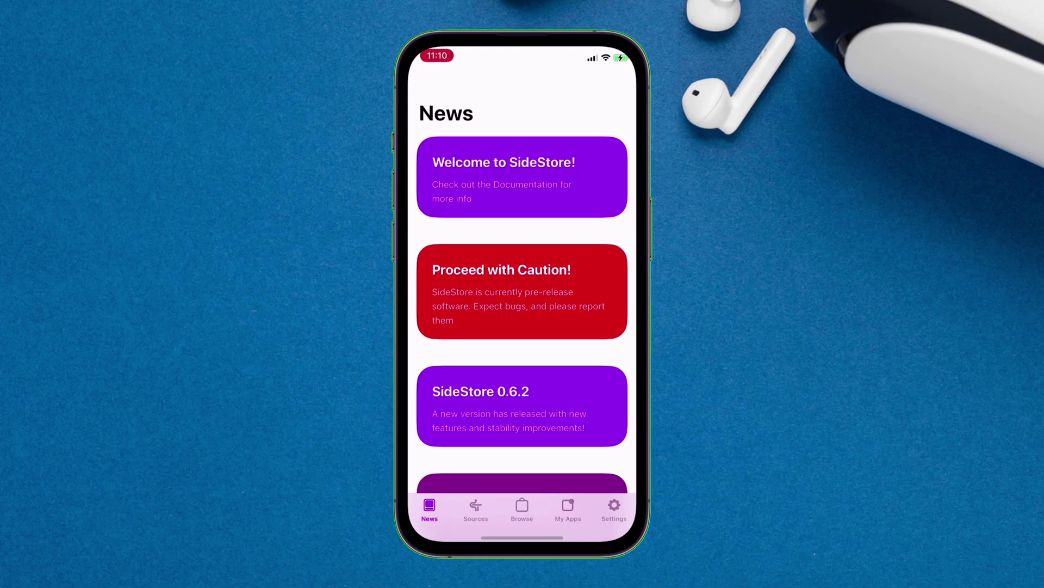
left_click(612, 508)
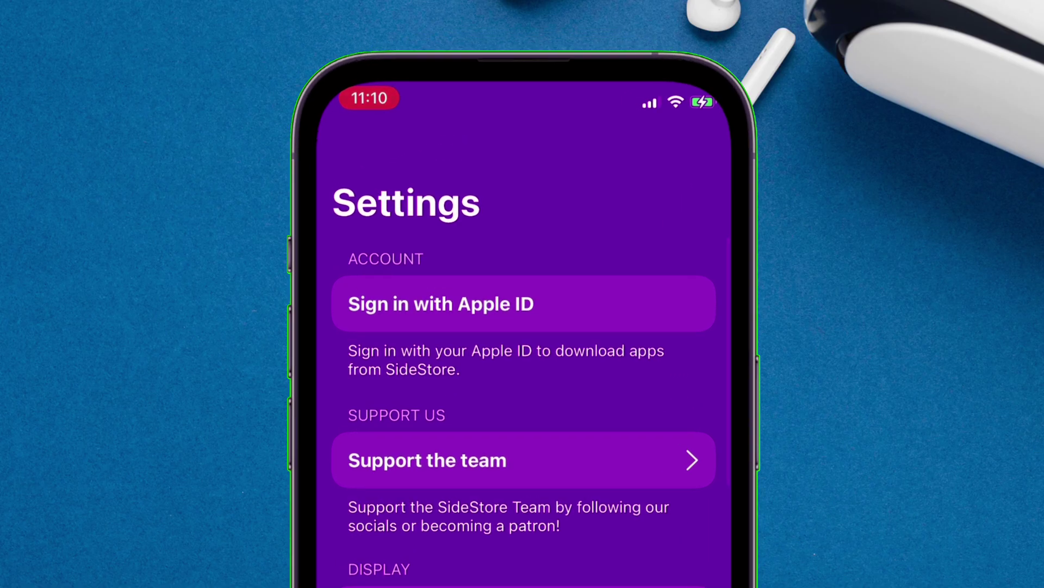
left_click(532, 299)
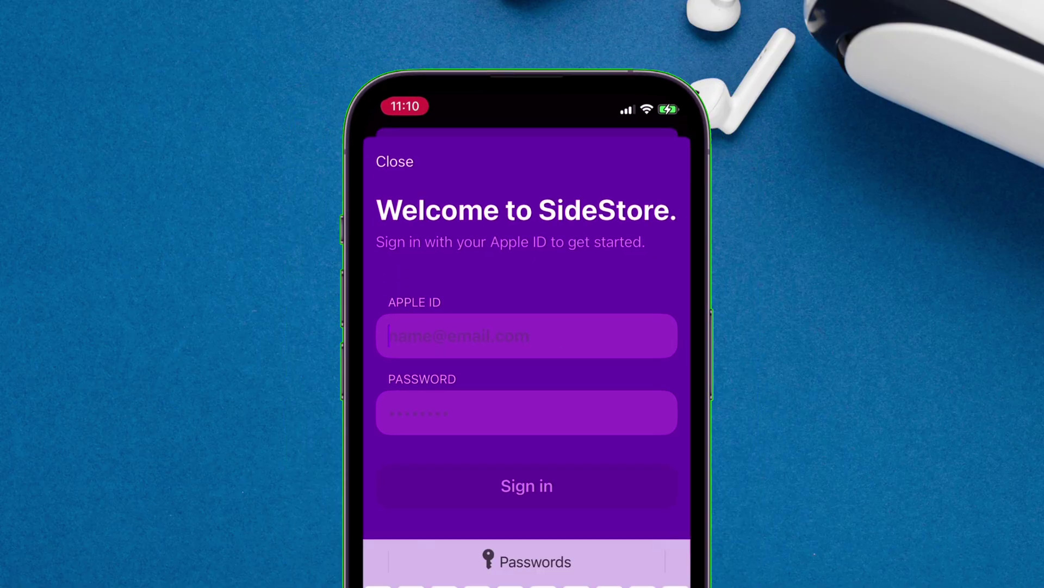
type("i")
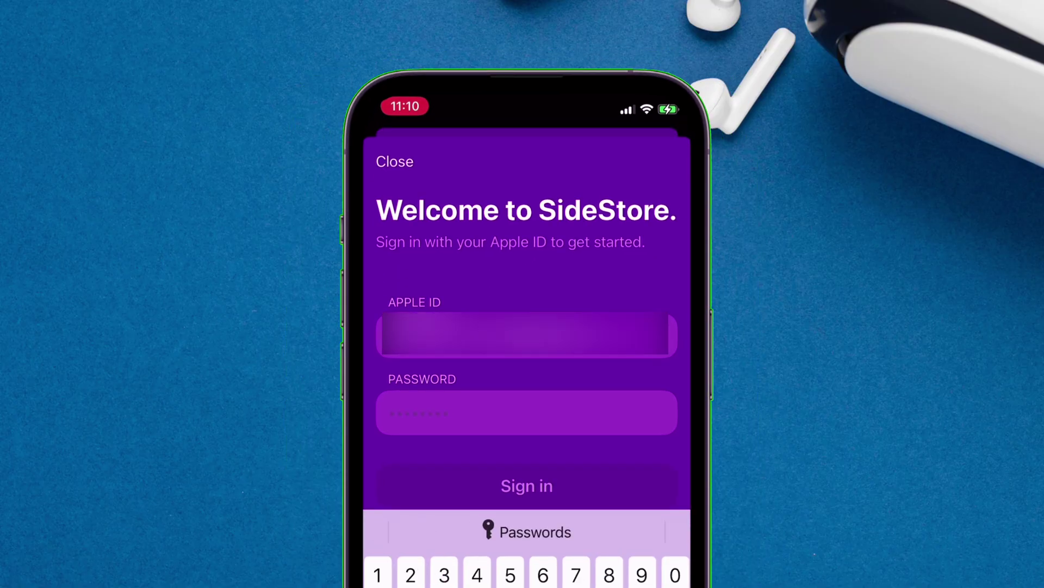
key("Return")
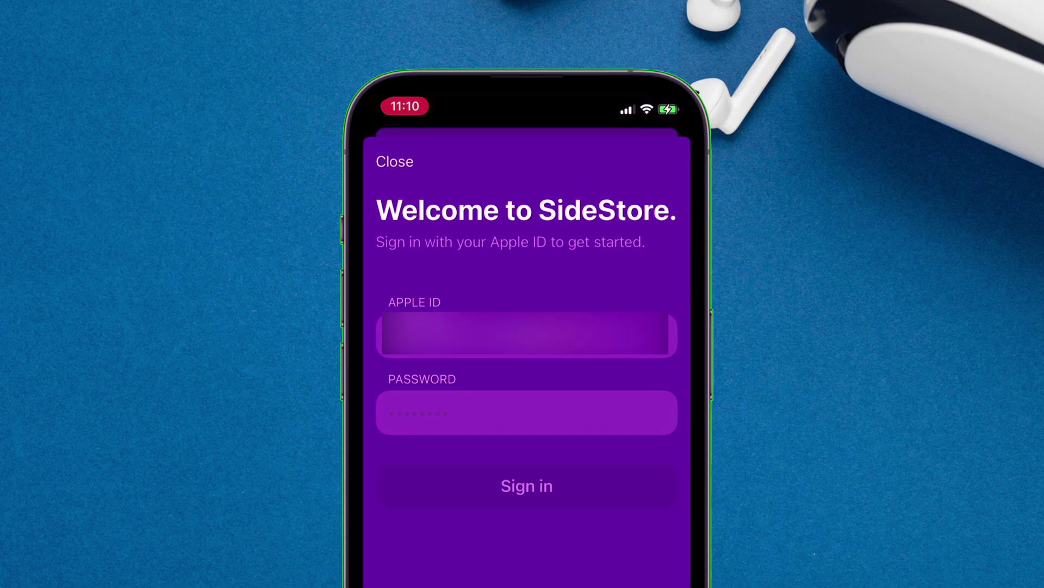
left_click(527, 486)
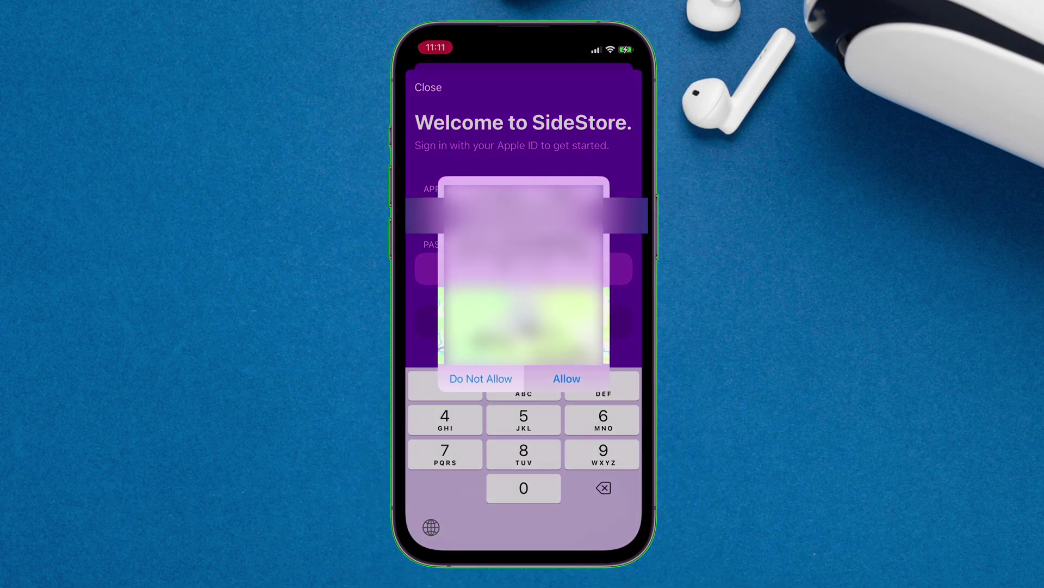
left_click(566, 378)
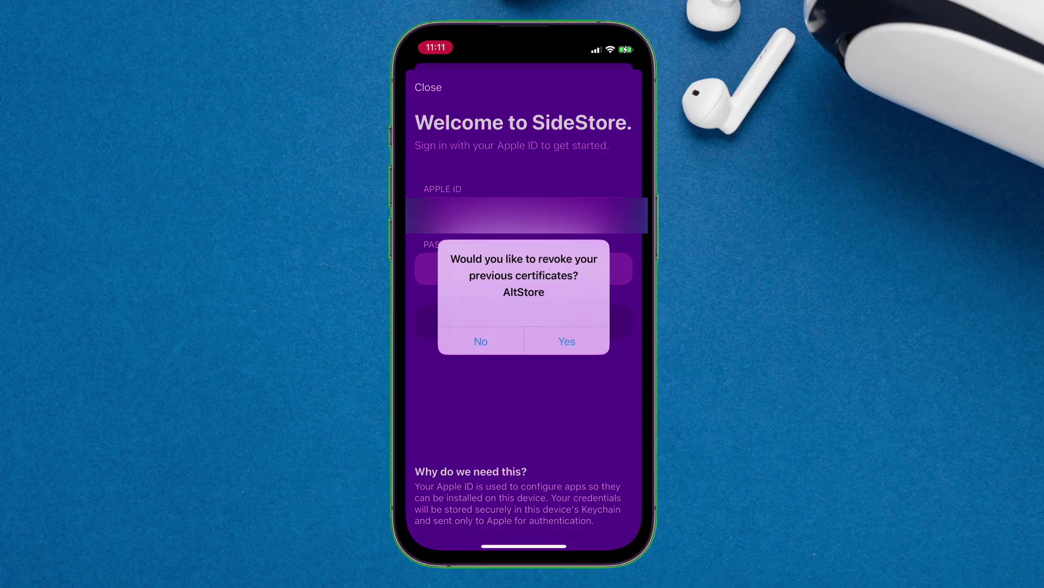
left_click(567, 341)
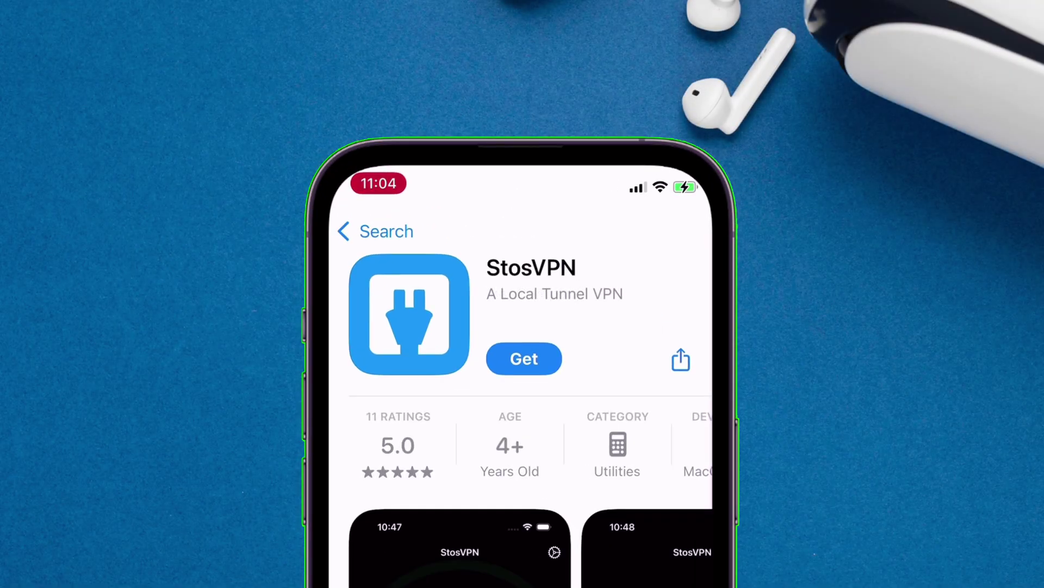
- Install StosVPN, connect its tunnel, and approve its VPN configuration with the device passcode
left_click(523, 359)
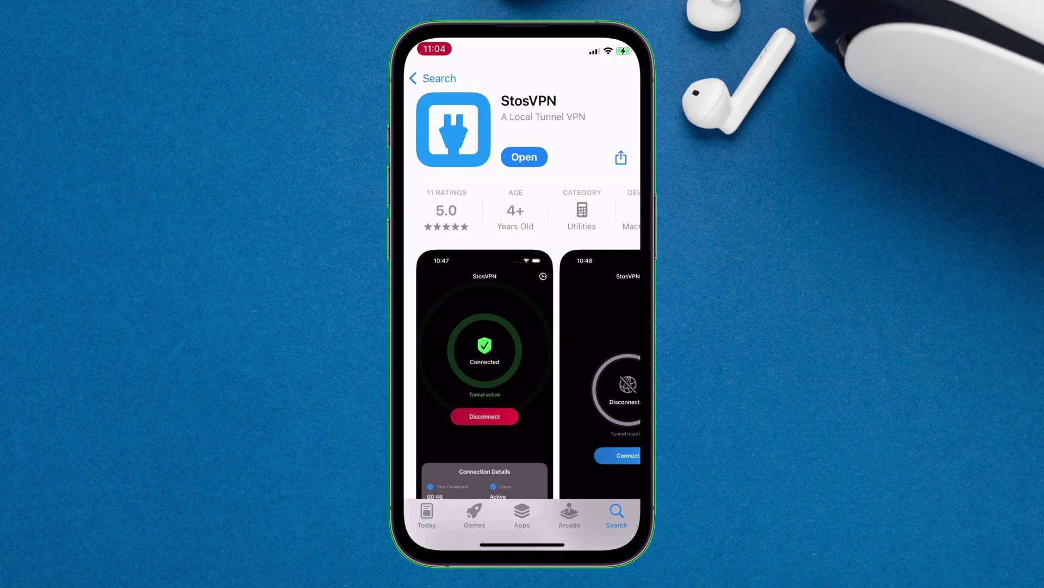
left_click(523, 157)
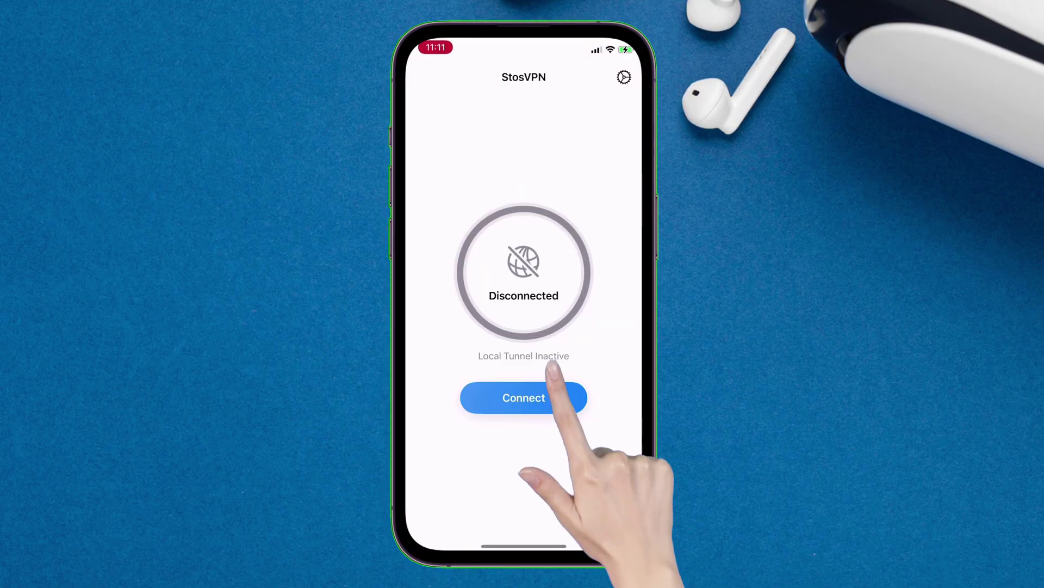
left_click(524, 397)
left_click(480, 345)
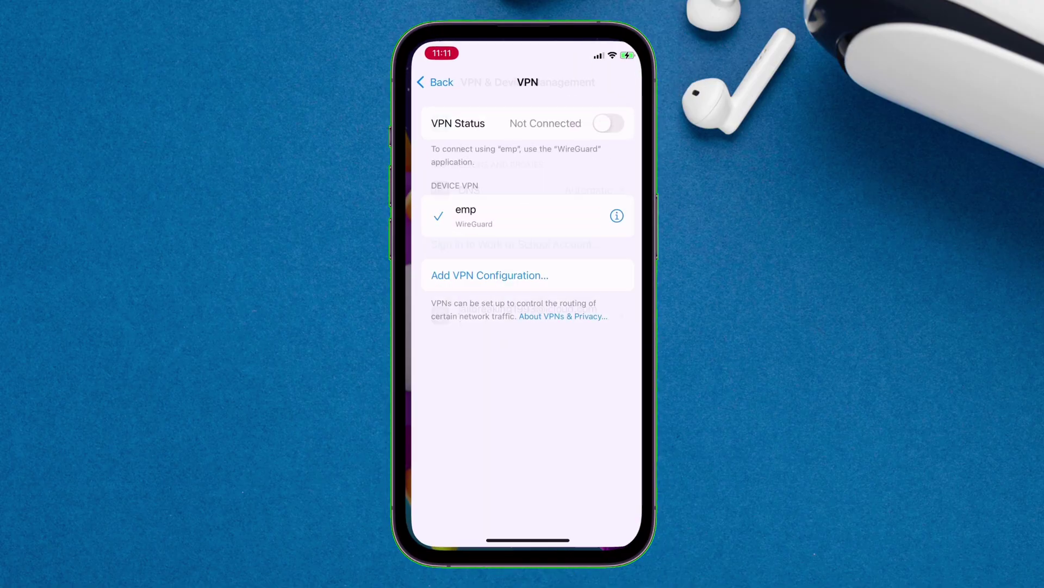
type("0")
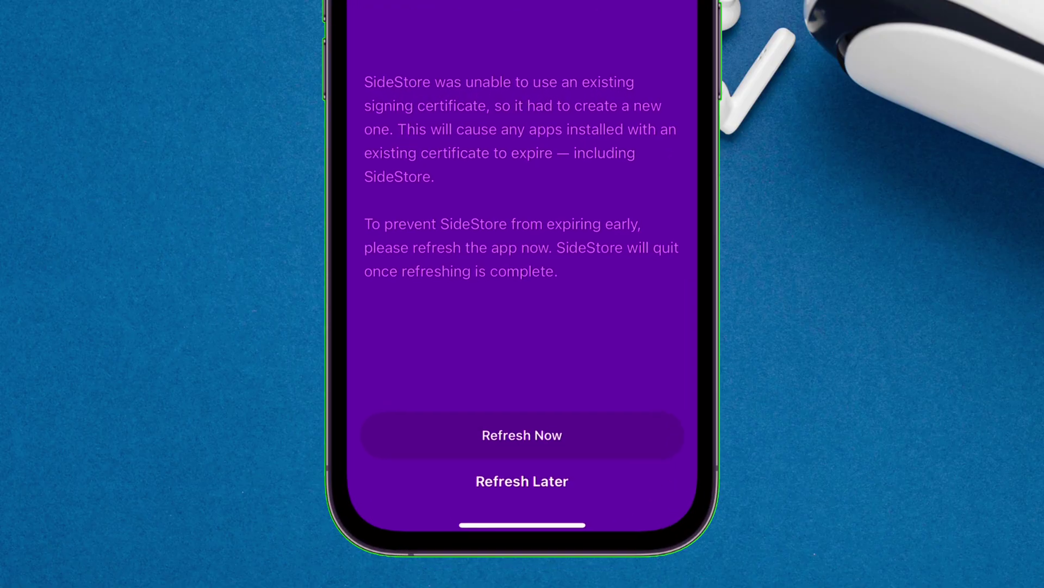
- Refresh SideStore immediately, choosing Remove App Extensions, to apply the new certificate
left_click(523, 486)
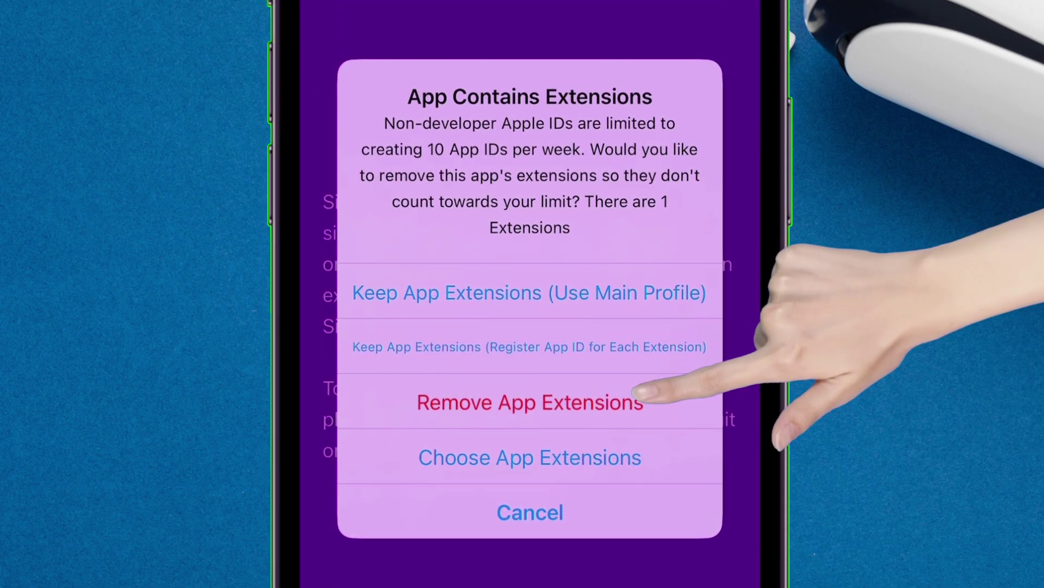
left_click(636, 400)
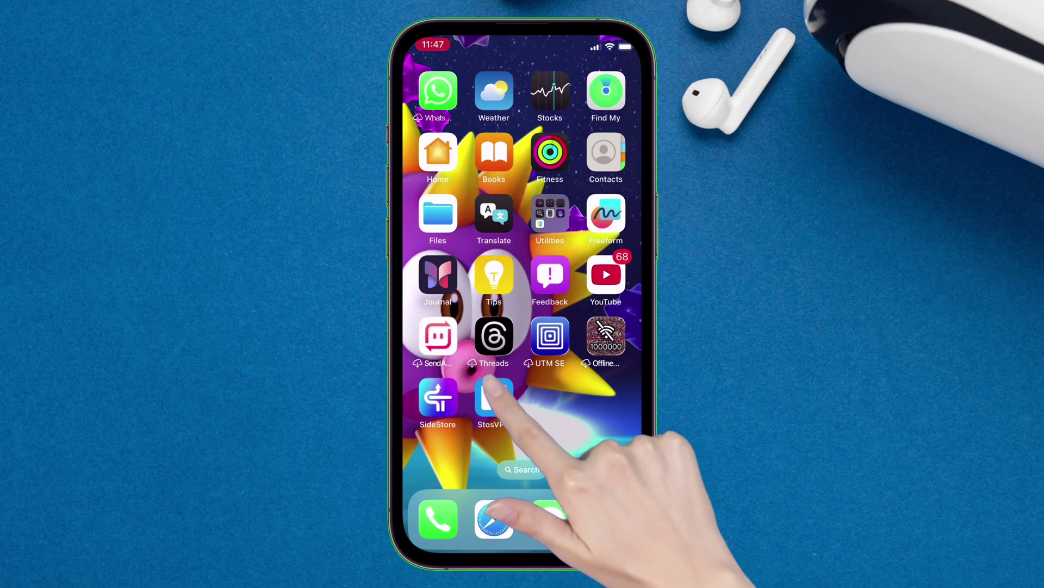
- Connect StosVPN's local tunnel, then return home and reopen SideStore
left_click(493, 397)
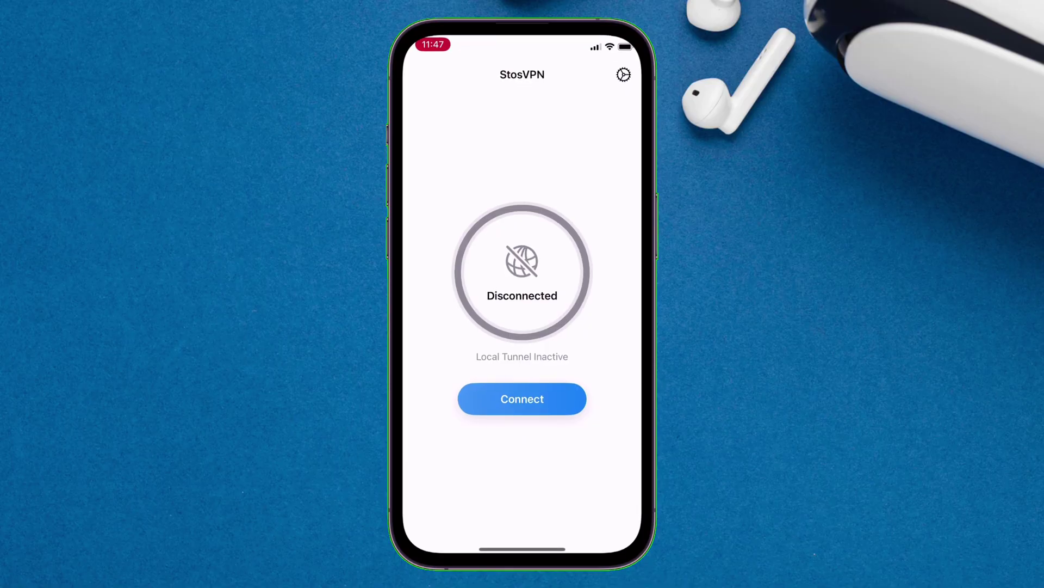
left_click(539, 399)
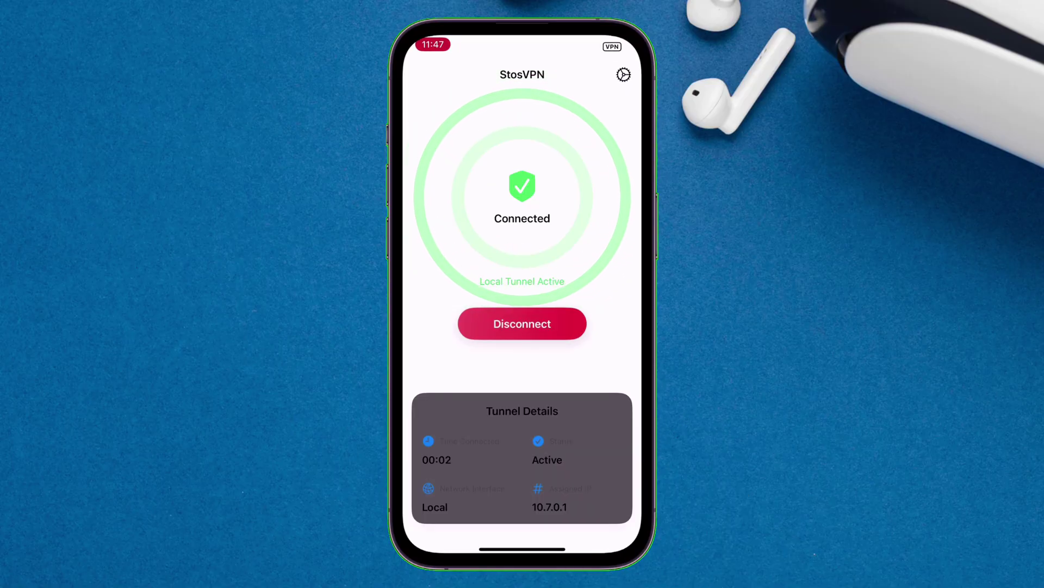
left_click_drag(522, 548, 523, 381)
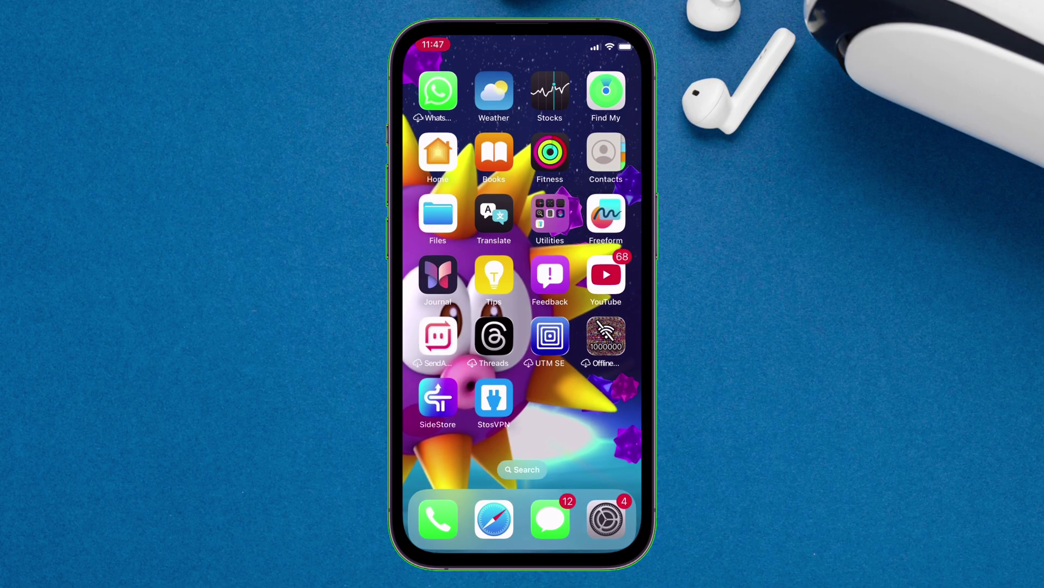
left_click(550, 275)
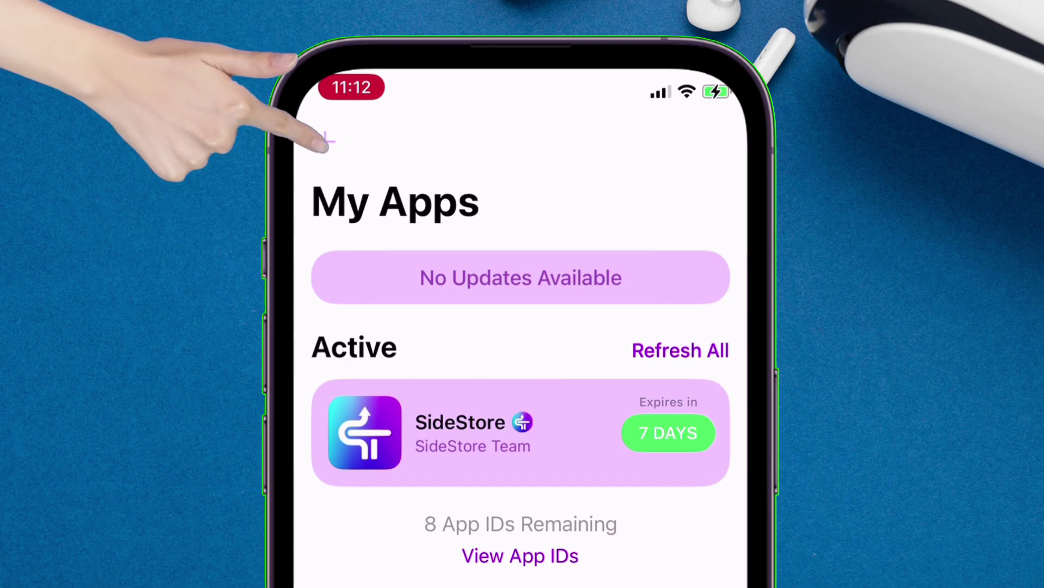
- On My Apps, use + to choose an IPA file stored on the iPhone
left_click(326, 142)
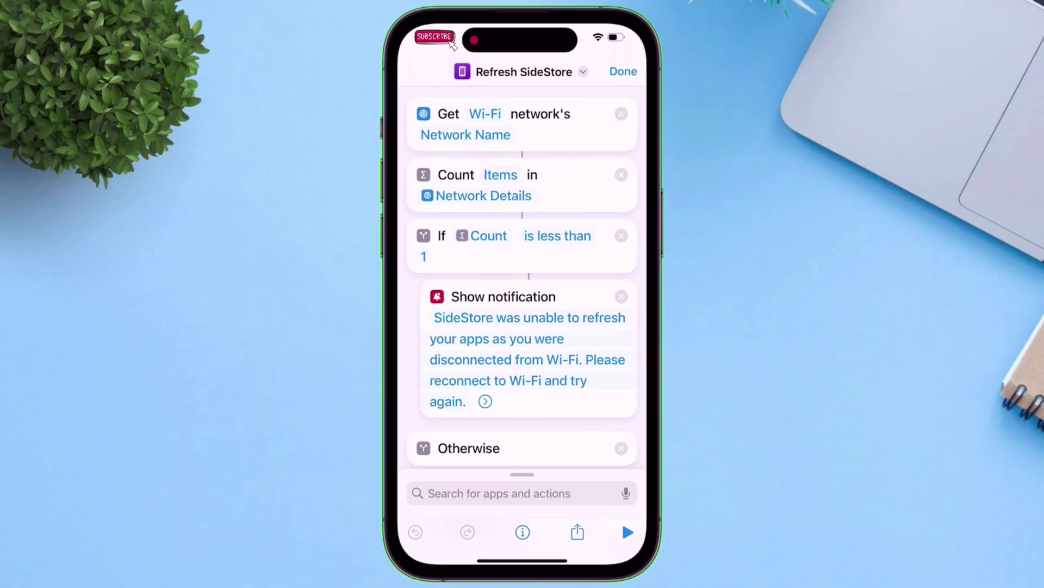
- Scroll down the Shortcuts view toward the Refresh SideStore shortcut
scroll(522, 272, "down", 3)
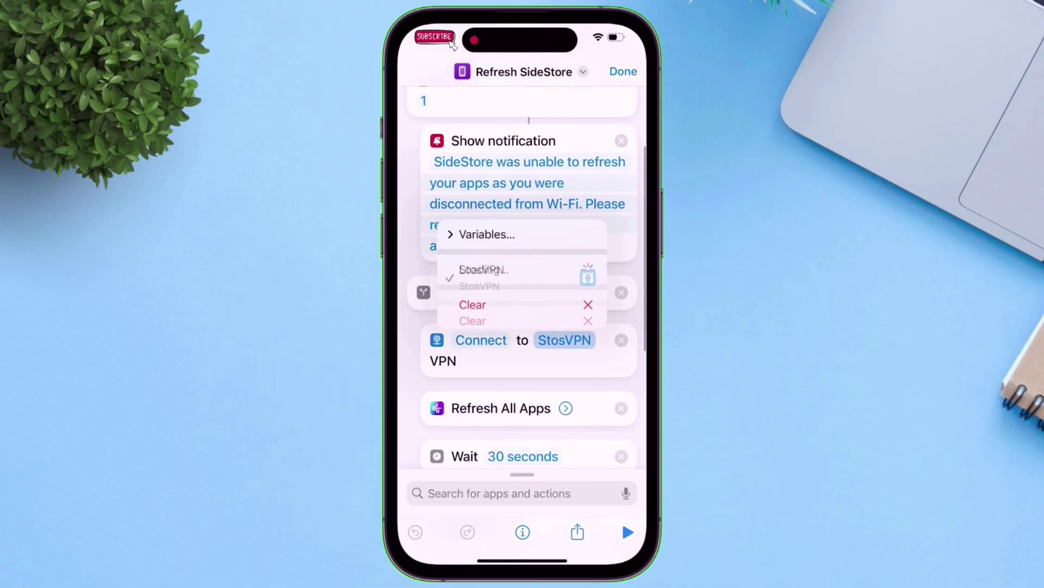